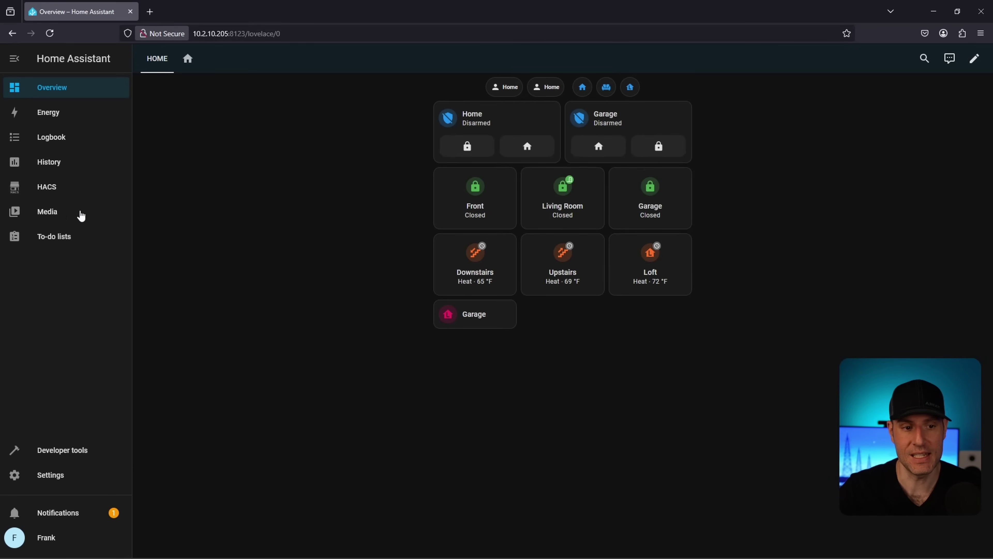
Look through the downloaded and new repositories in the HACS community store
left_click(63, 192)
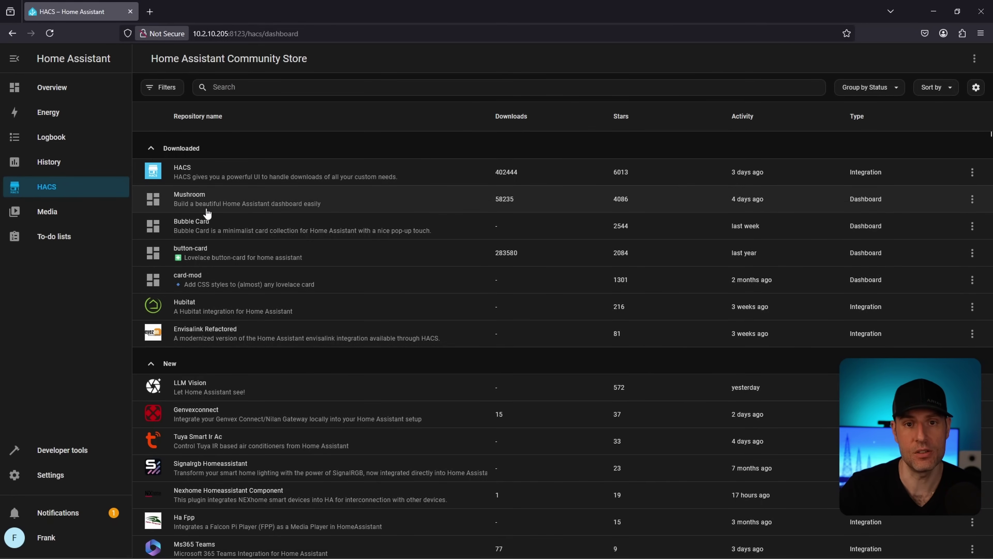
left_click(94, 90)
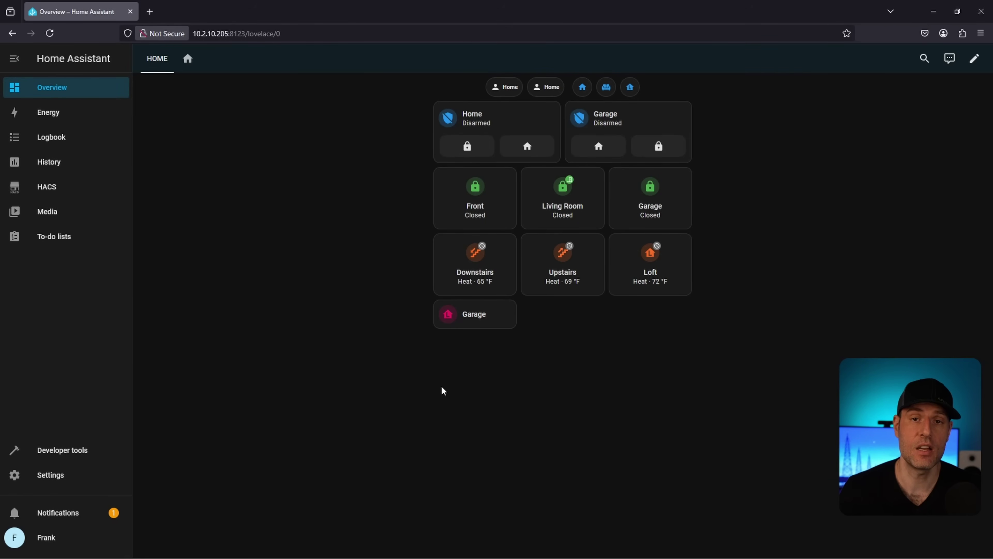
left_click(91, 195)
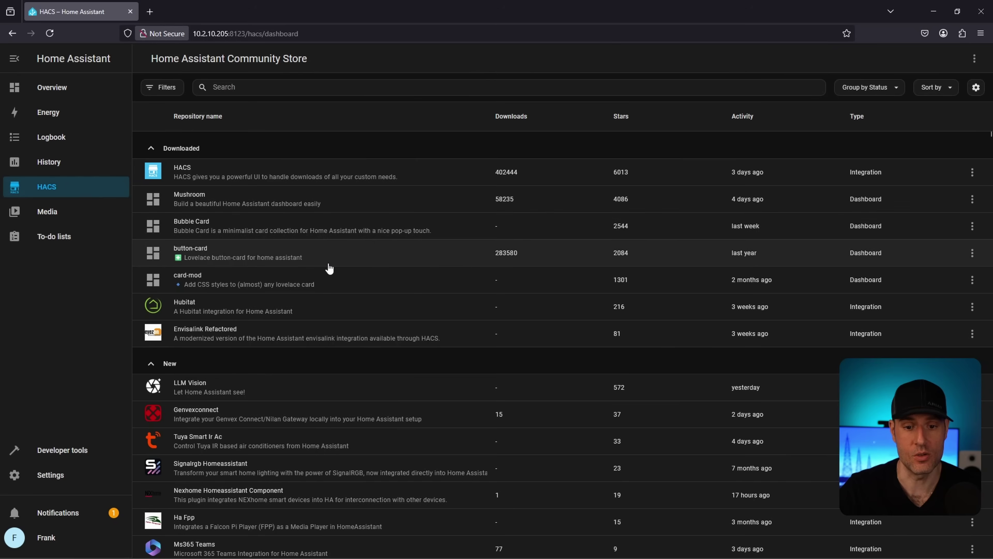
scroll(330, 269, "down", 10)
scroll(329, 281, "down", 5)
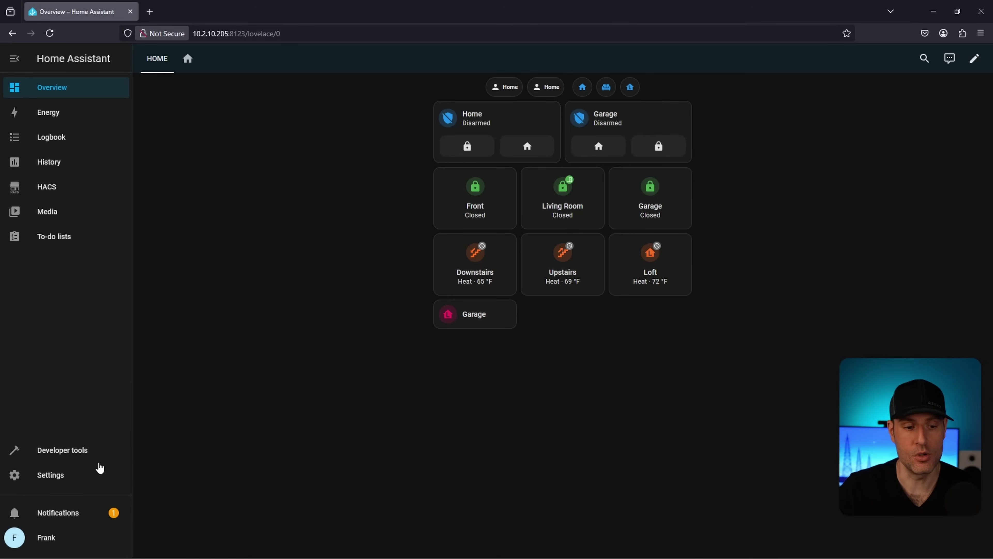
Open the helper types offered for creation under Devices & services and choose the Times of the Day Sensor
left_click(72, 479)
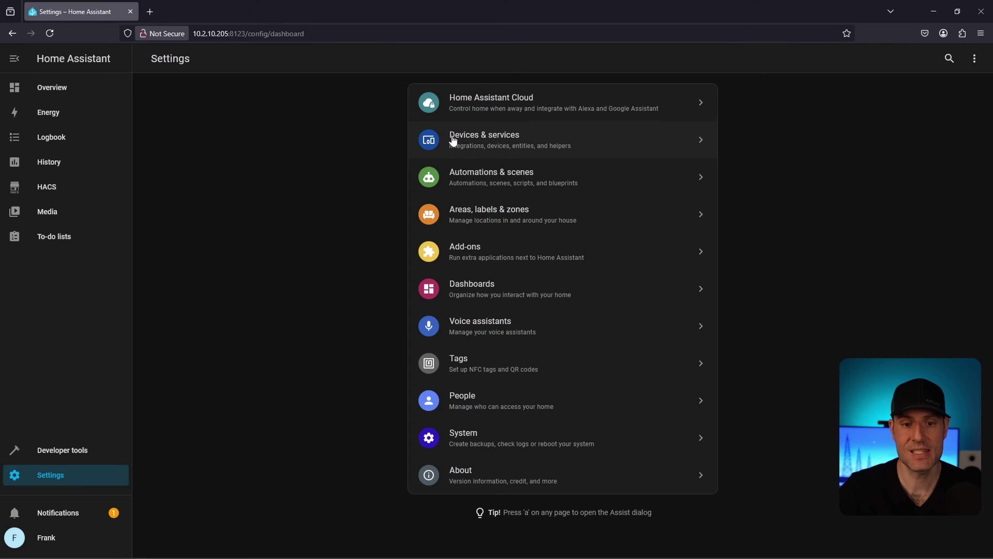
left_click(486, 139)
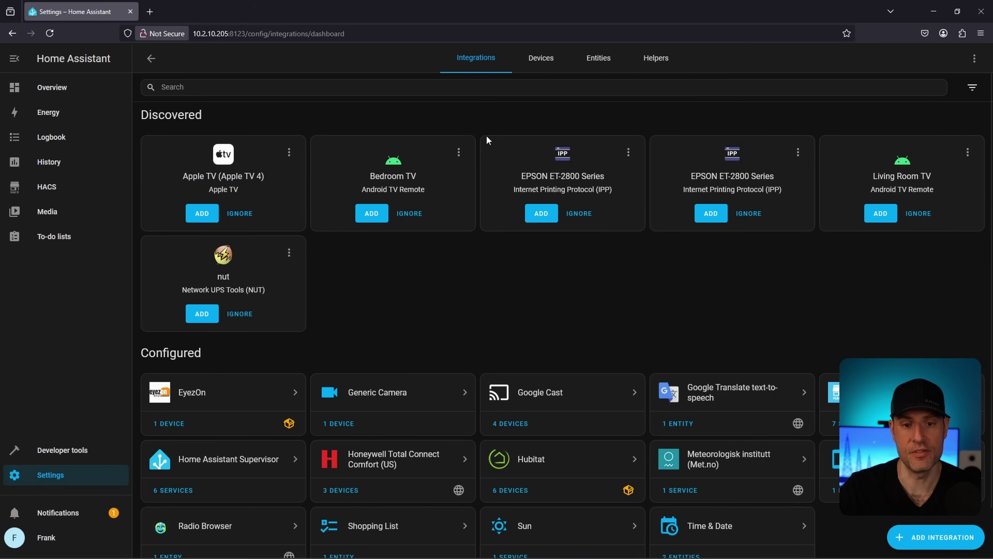
left_click(661, 60)
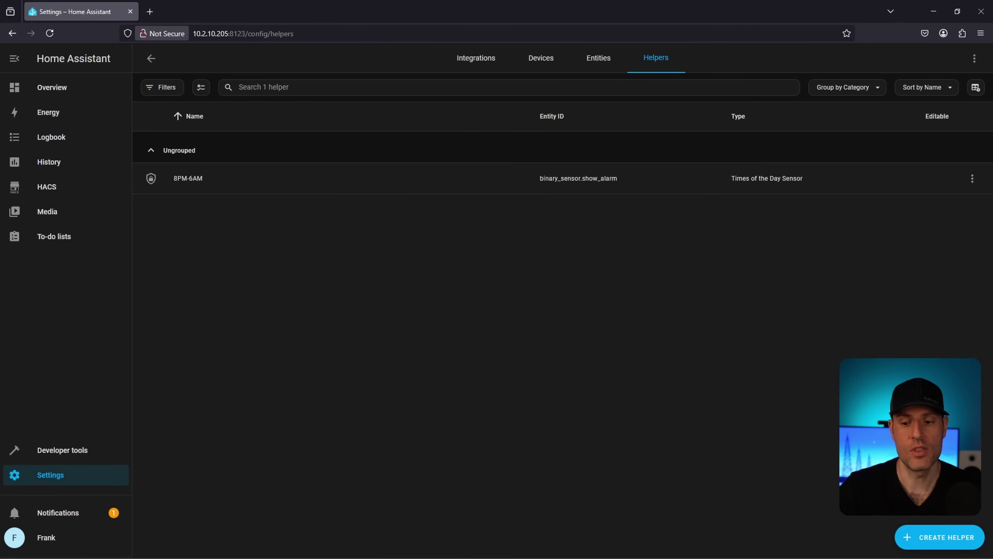
left_click(940, 544)
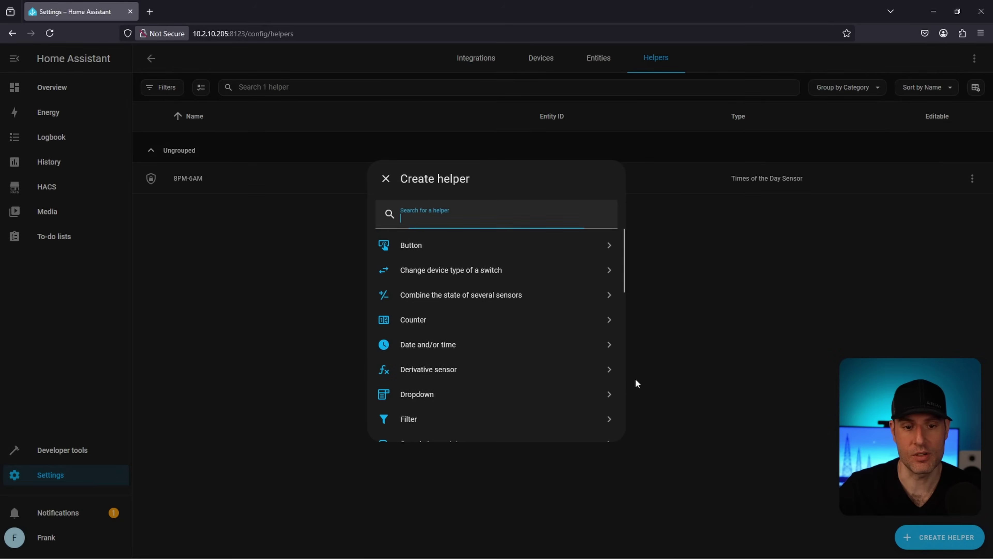
scroll(485, 308, "down", 5)
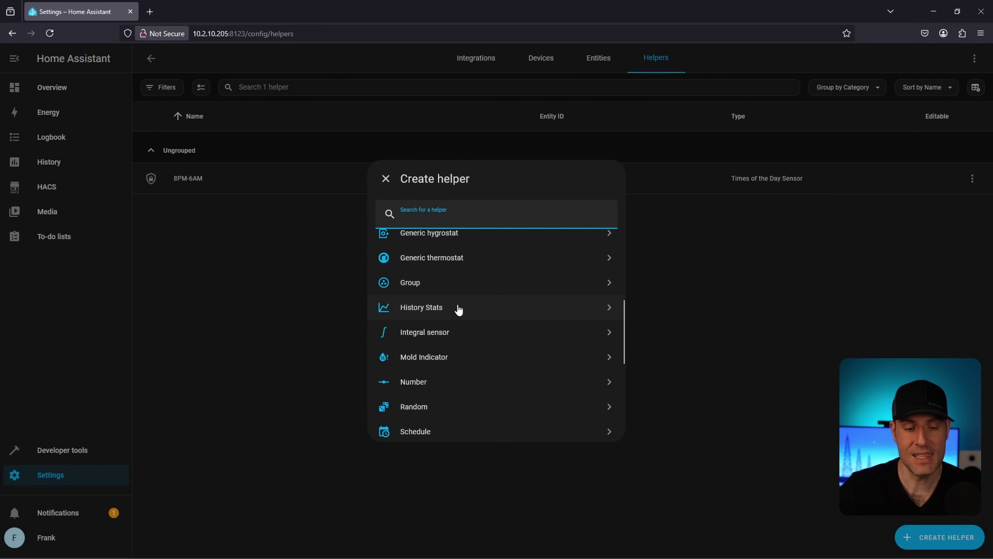
scroll(458, 311, "down", 2)
scroll(458, 311, "down", 4)
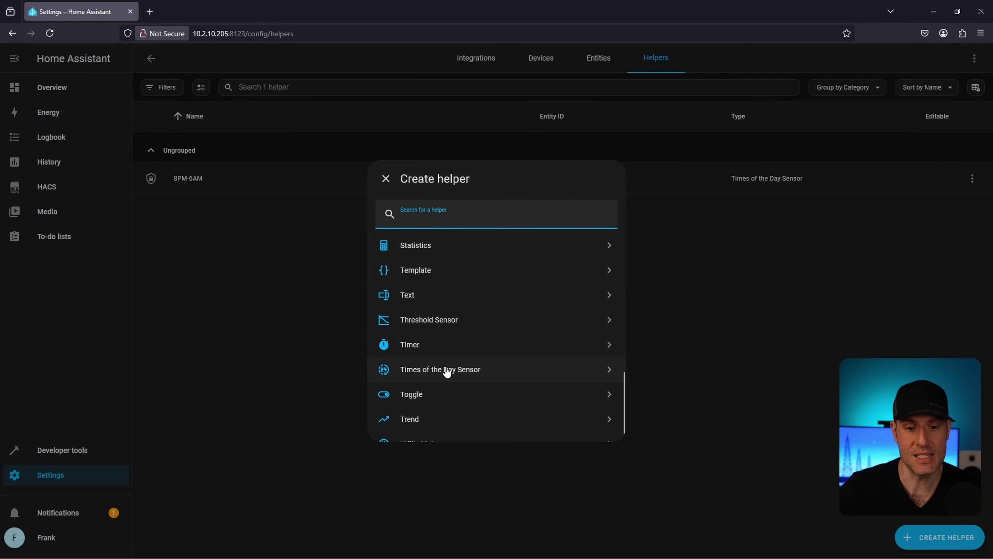
left_click(459, 370)
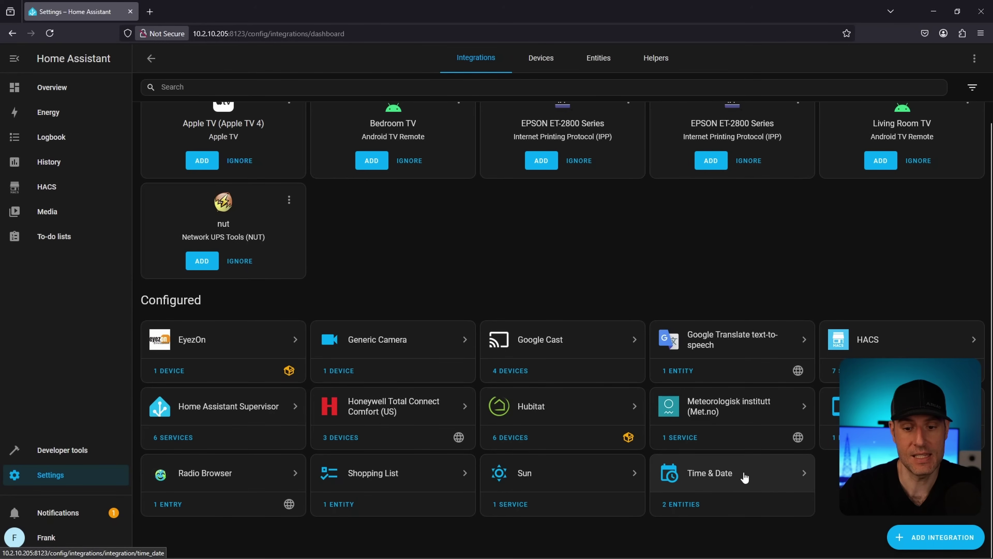
Review the integrations page and the list of available helper types, closing the helper creation dialog without creating one
left_click(933, 540)
scroll(493, 293, "down", 8)
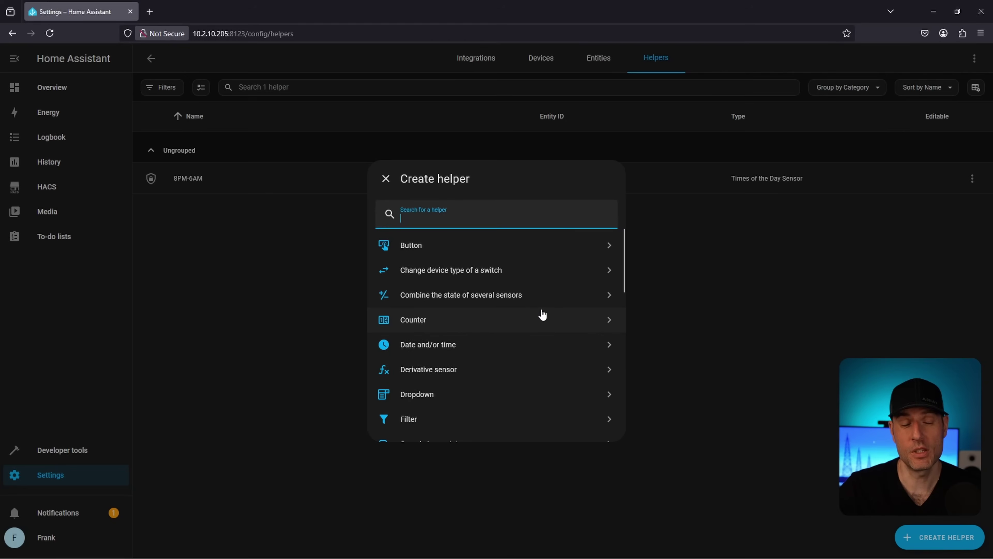
scroll(543, 315, "down", 2)
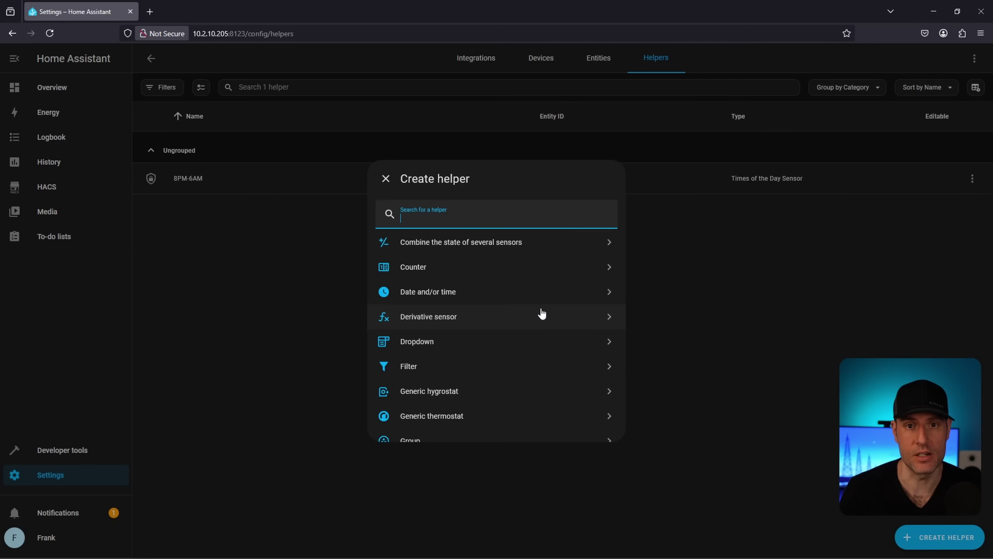
scroll(539, 311, "down", 3)
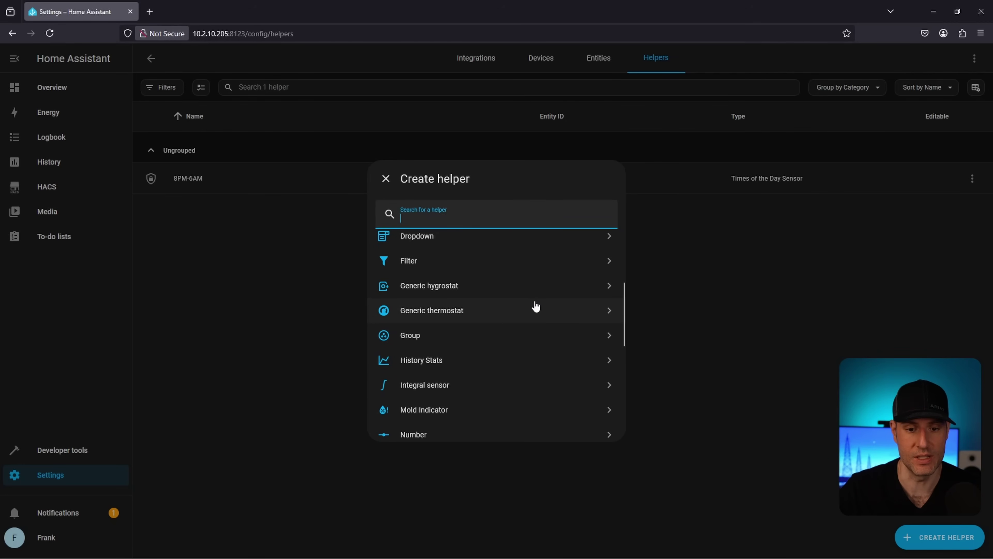
scroll(482, 310, "down", 5)
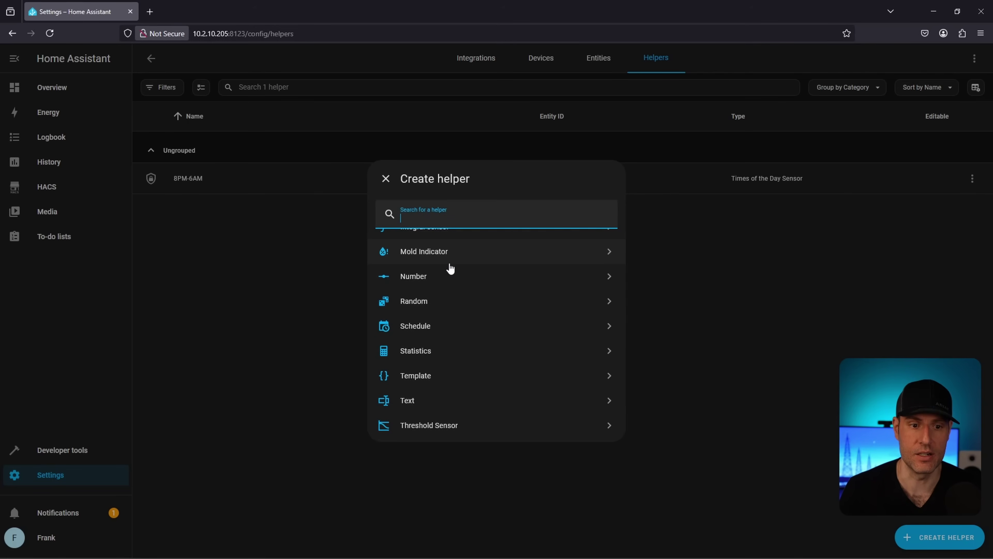
left_click(744, 320)
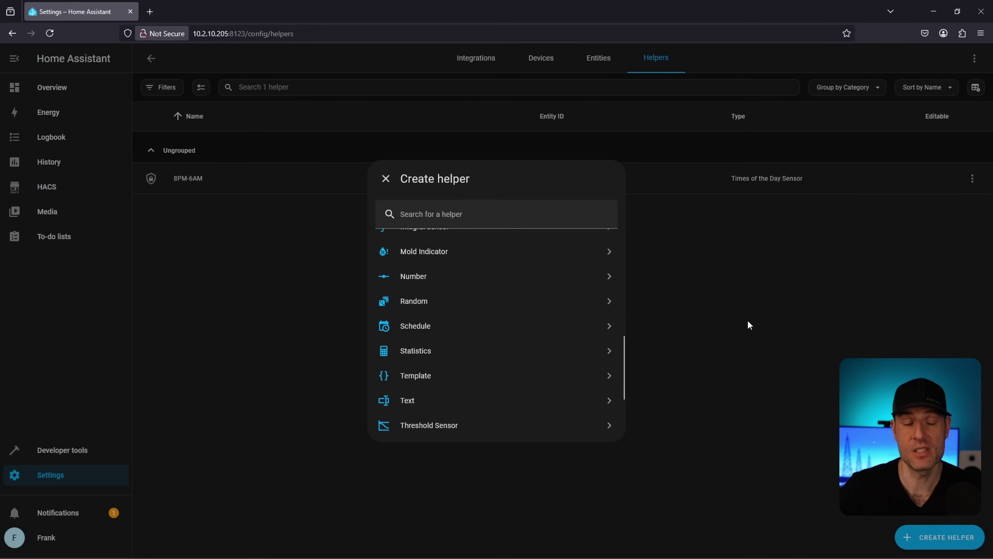
left_click(387, 181)
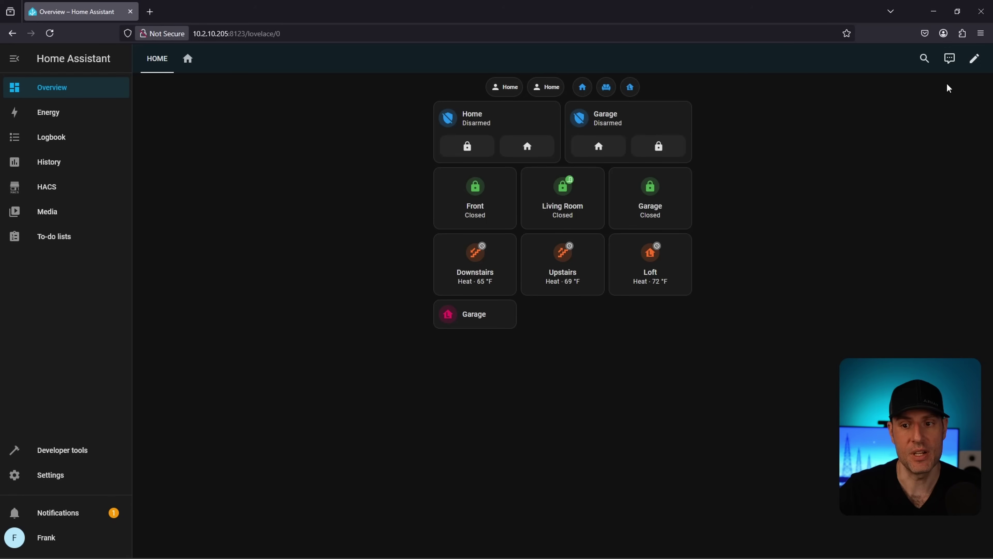
Put the Overview dashboard in edit mode, open the Night card's visibility settings and view the available condition types
left_click(974, 58)
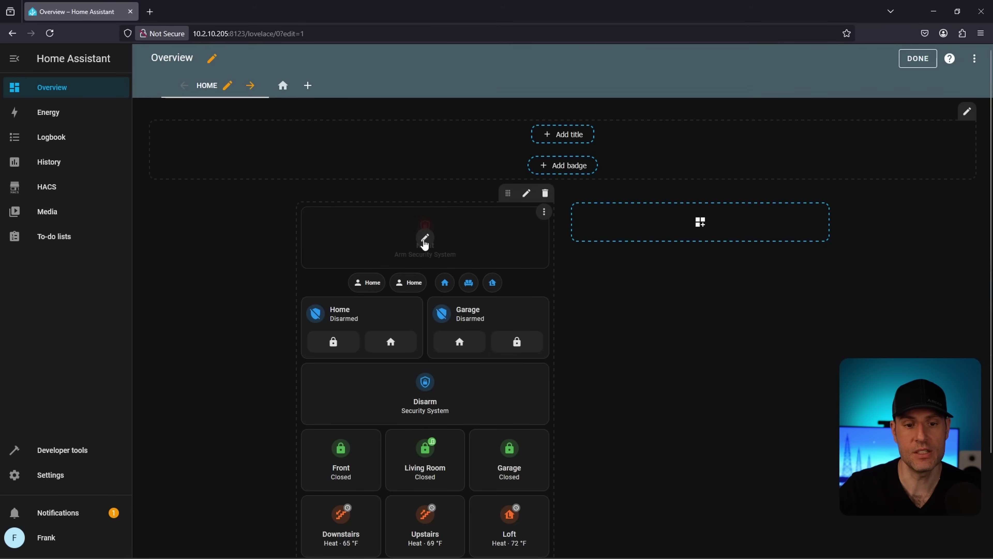
left_click(425, 238)
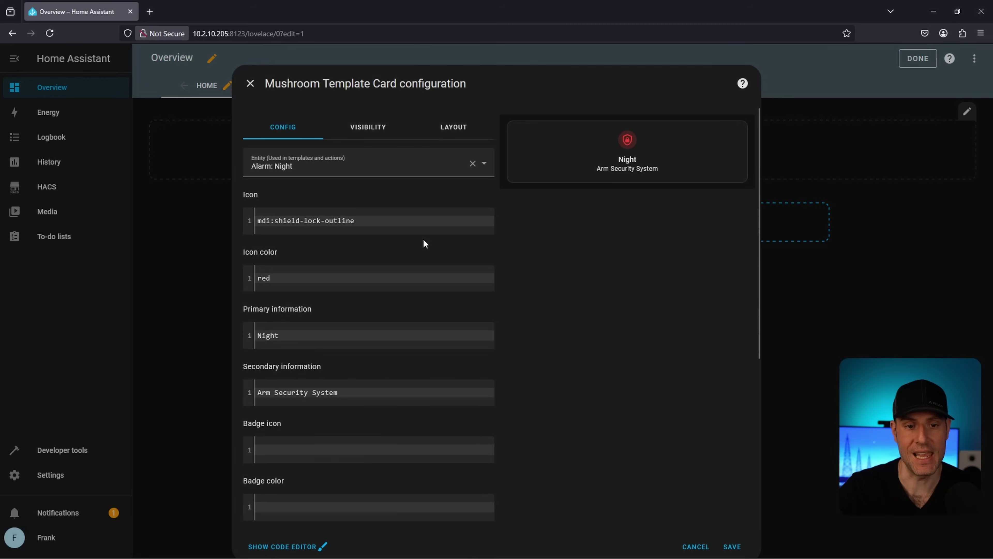
left_click(378, 128)
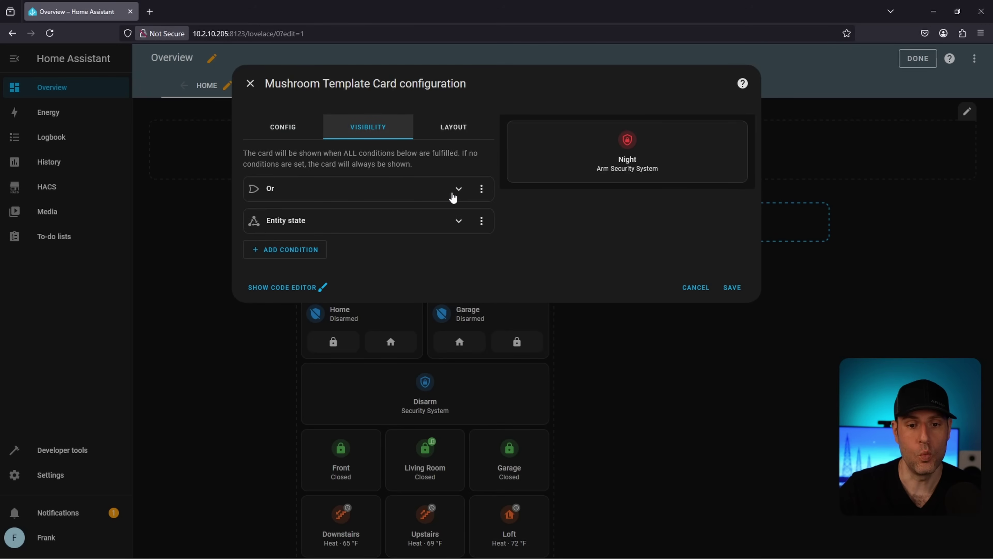
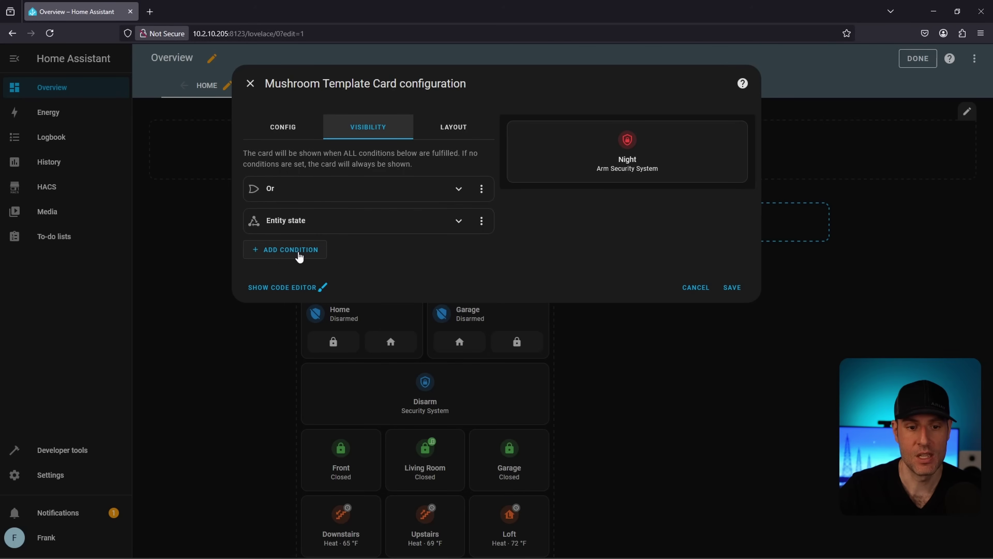
left_click(287, 253)
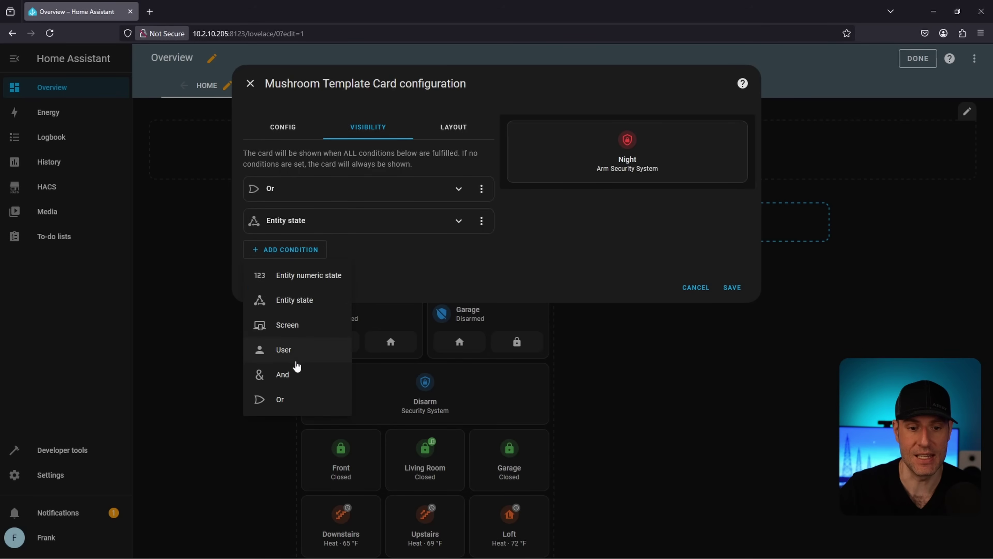
left_click(427, 274)
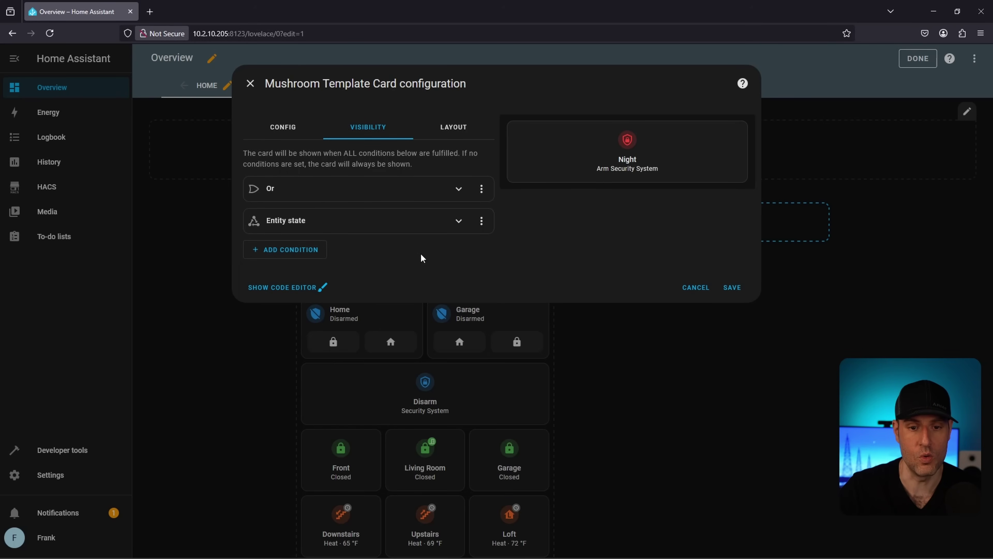
Examine both entity state conditions inside the Or group of the Night card's visibility settings
left_click(459, 189)
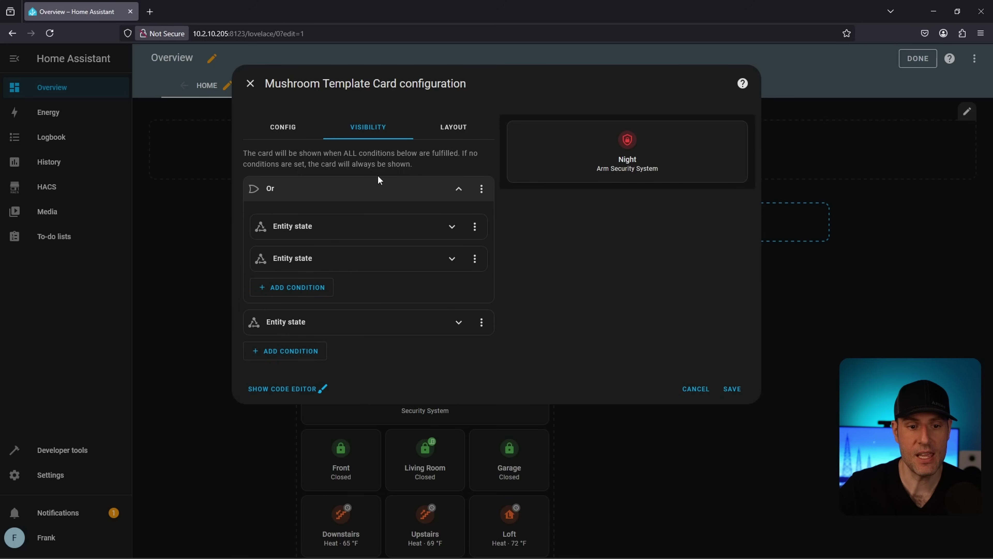
left_click(452, 227)
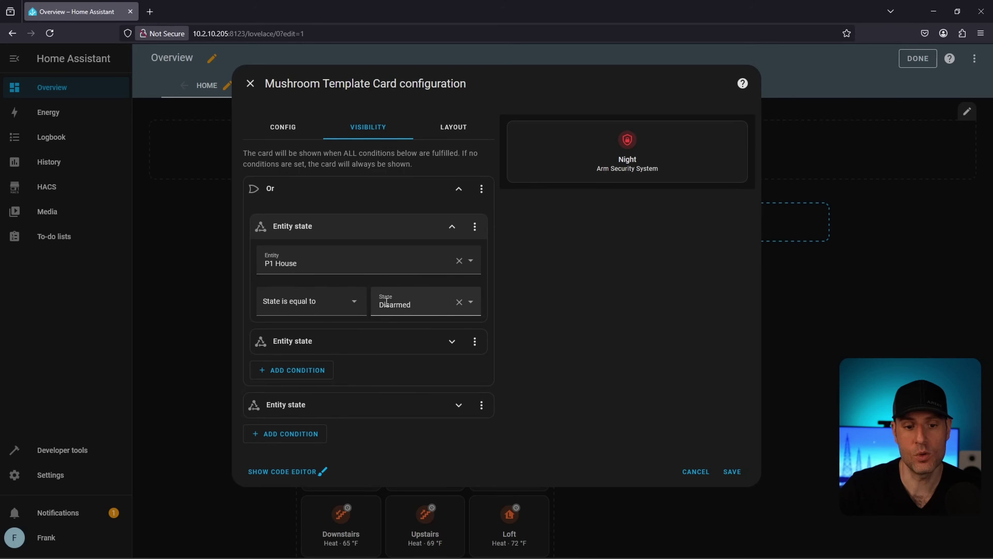
left_click(452, 341)
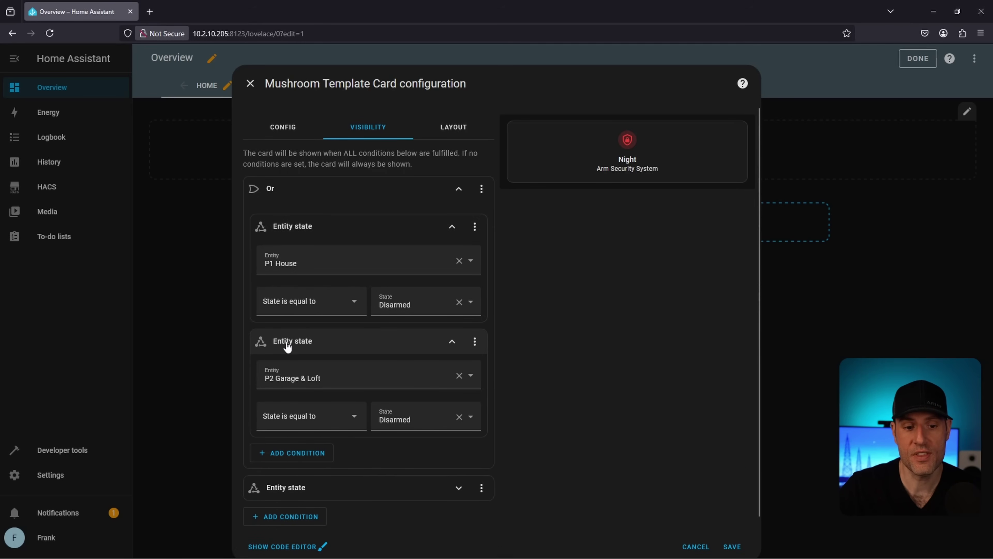
scroll(385, 381, "down", 1)
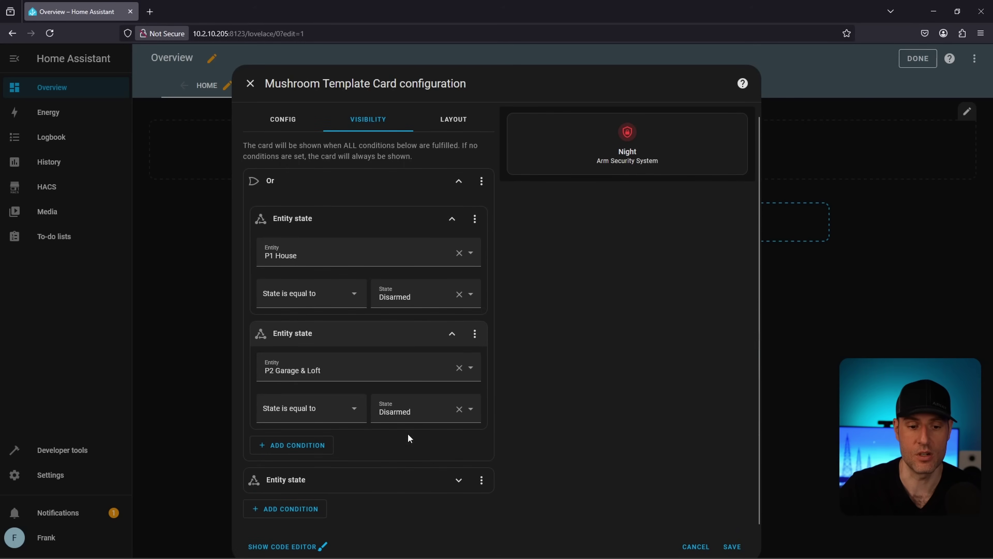
Set the Night card's 8PM-6AM visibility condition to state Off, save the card and finish editing the dashboard
left_click(459, 480)
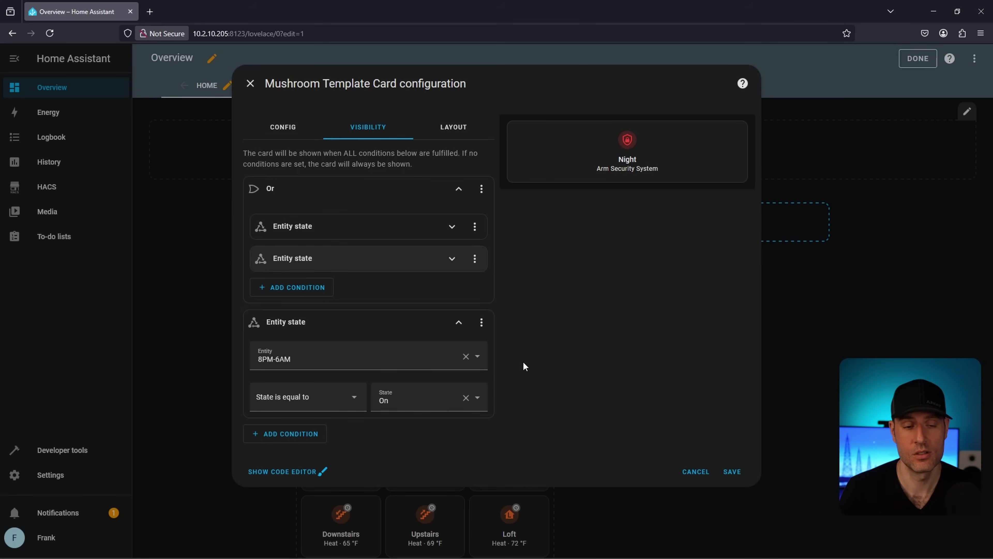
left_click(477, 398)
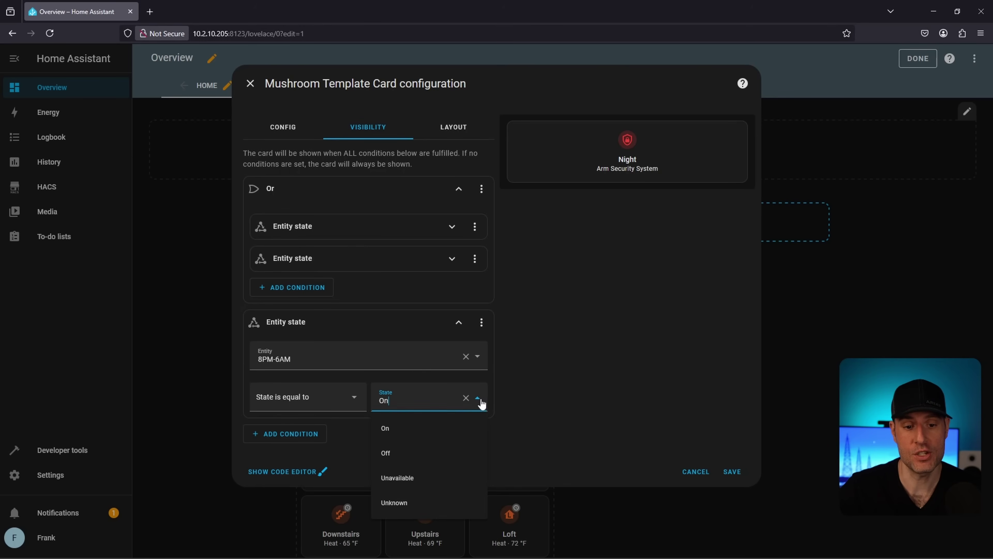
left_click(411, 452)
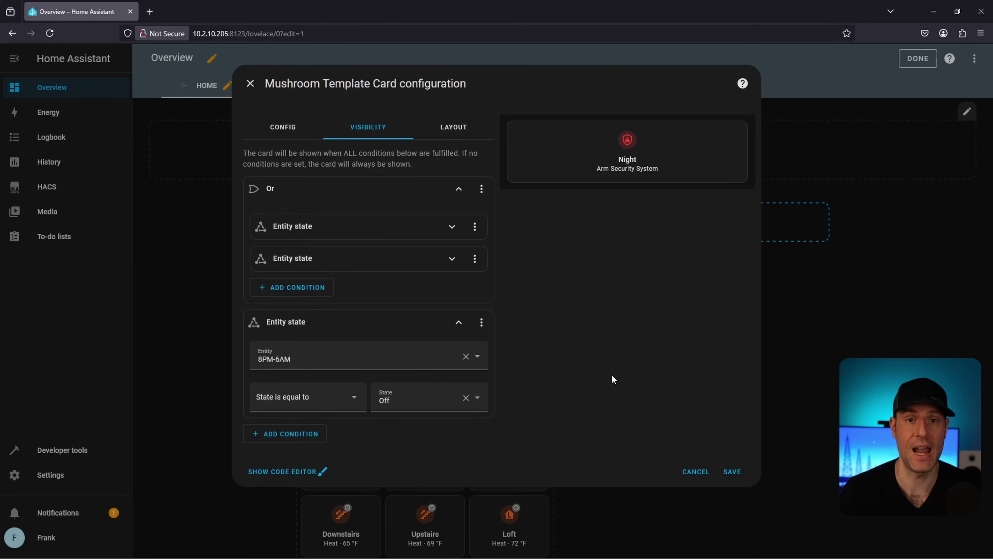
left_click(733, 471)
left_click(907, 64)
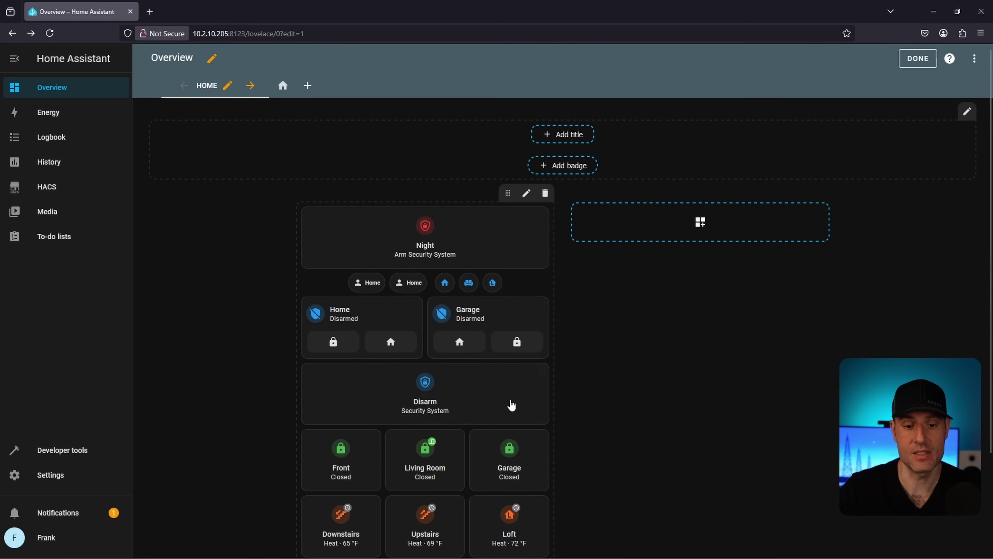
Examine the three entity state conditions in the Disarm card's visibility settings, then close the card without saving
left_click(427, 406)
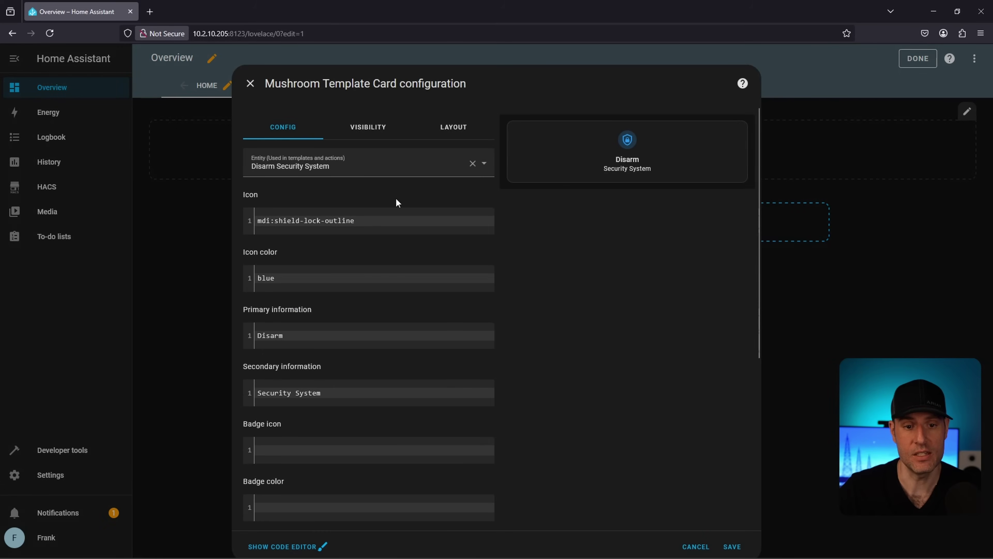
left_click(375, 132)
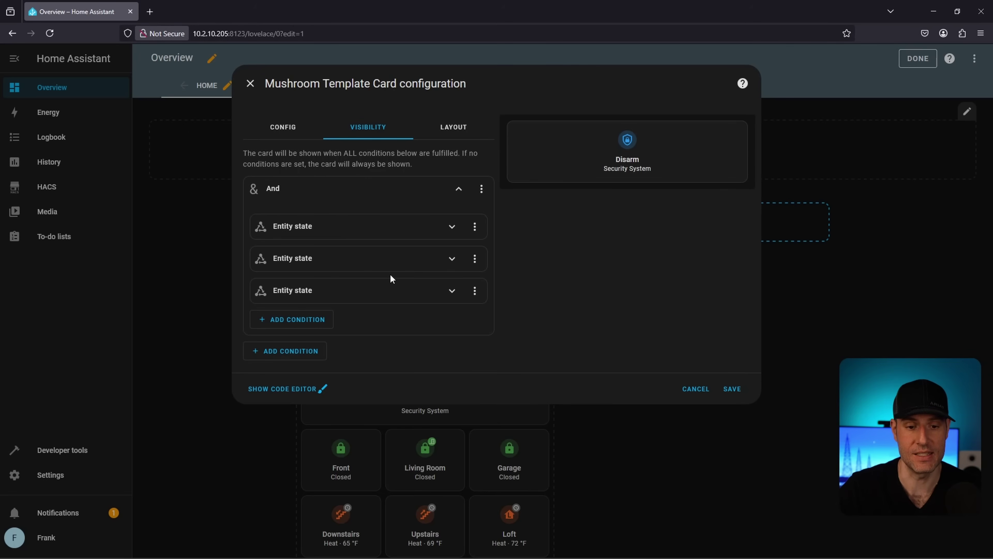
left_click(288, 351)
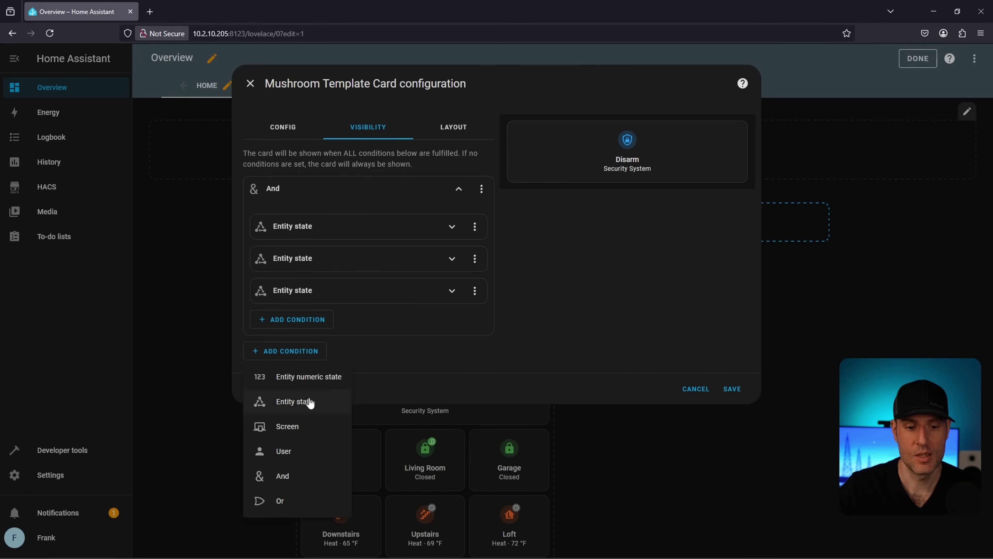
left_click(452, 228)
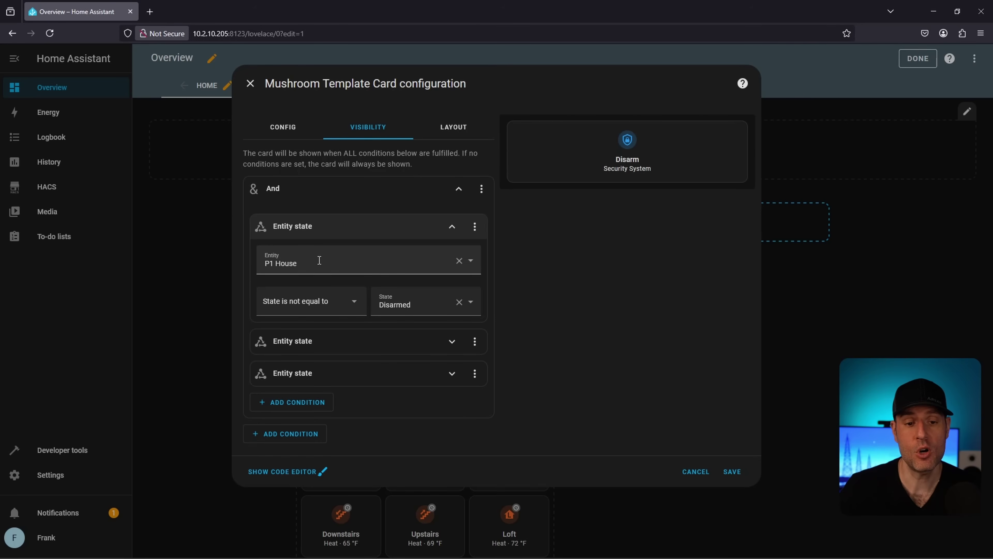
left_click(452, 342)
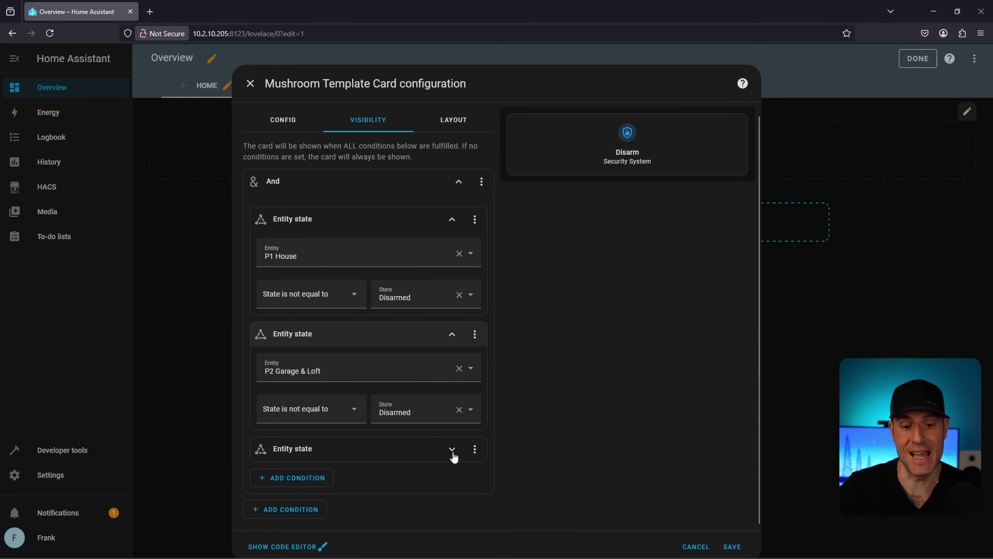
left_click(452, 455)
scroll(445, 422, "down", 2)
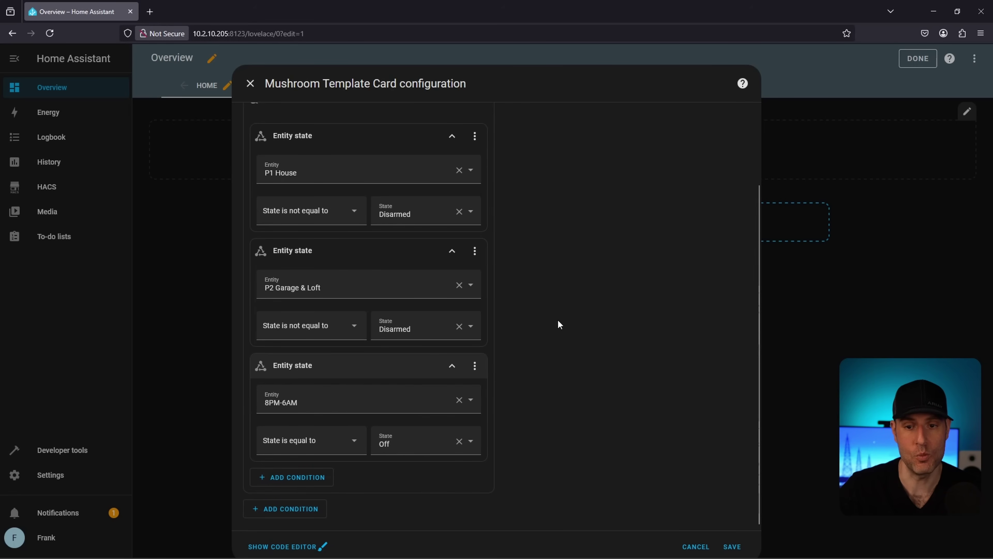
left_click(695, 546)
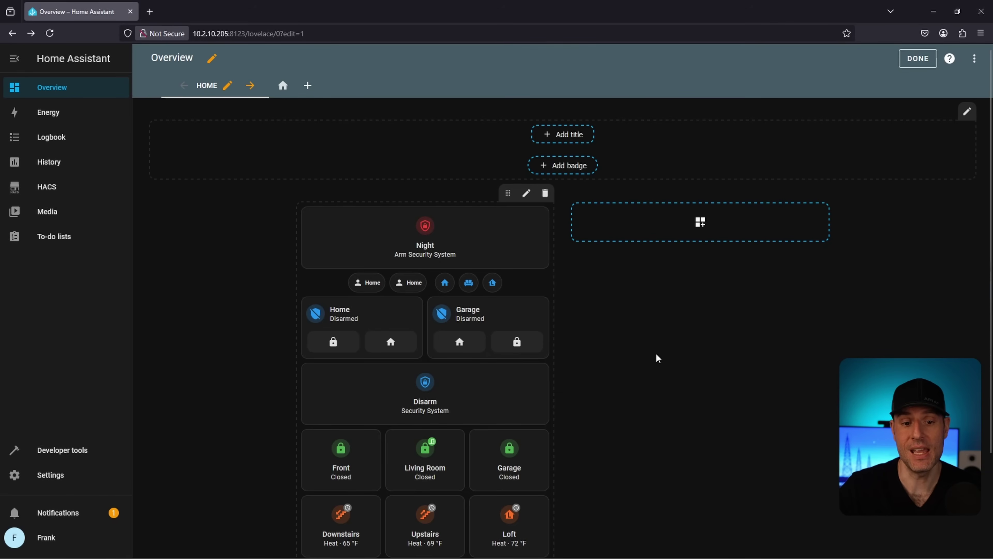
Review the Night card's visibility conditions and its entity and icon configuration, closing the card without saving
mouse_move(374, 333)
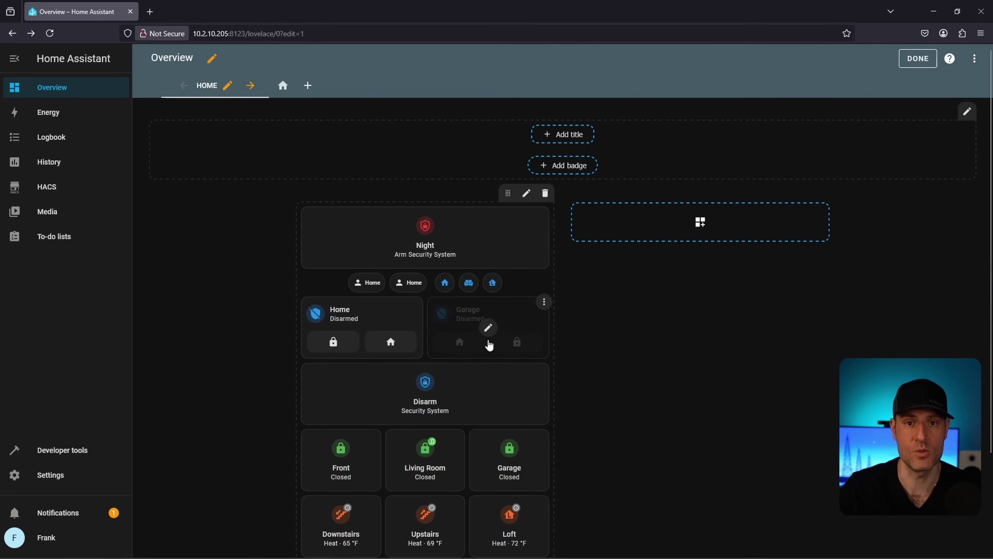
left_click(520, 250)
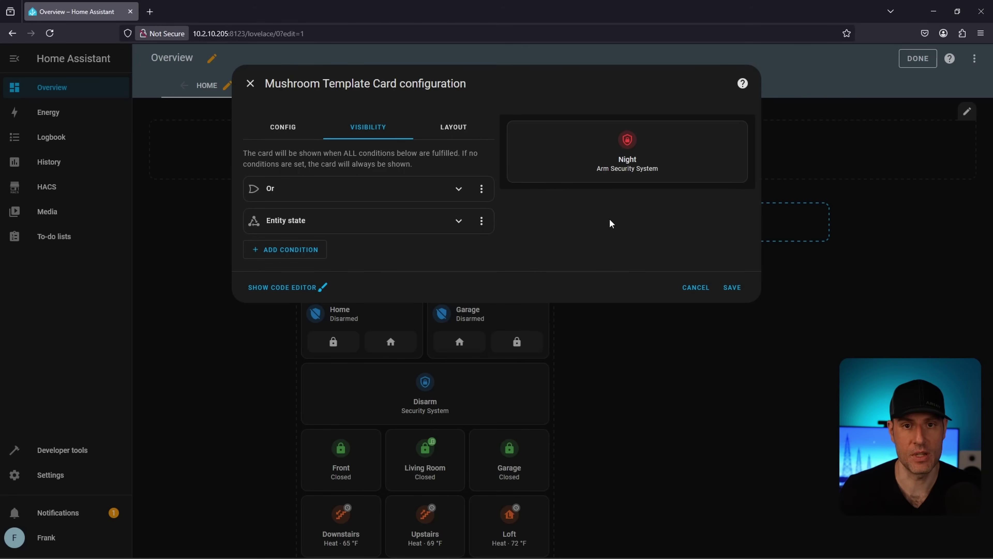
left_click(279, 126)
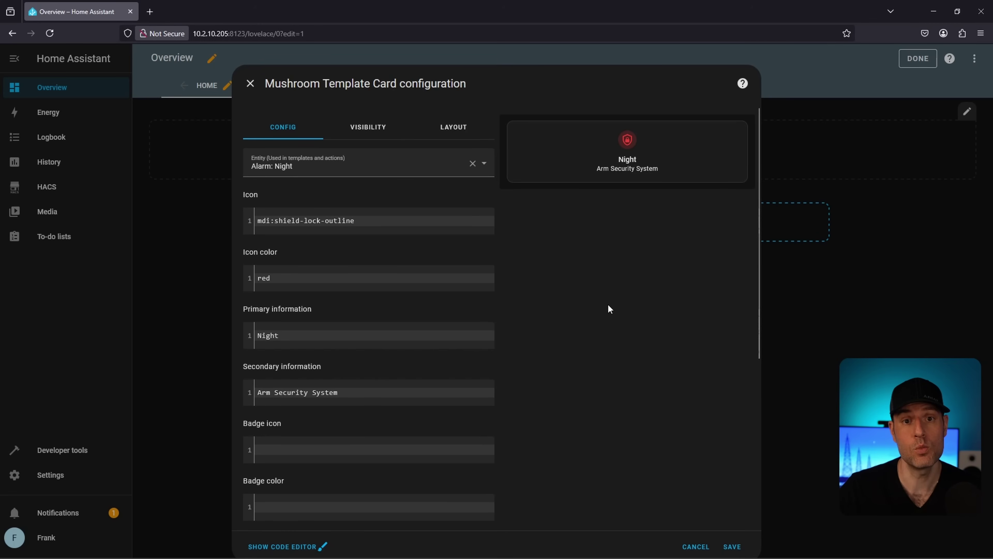
left_click(695, 546)
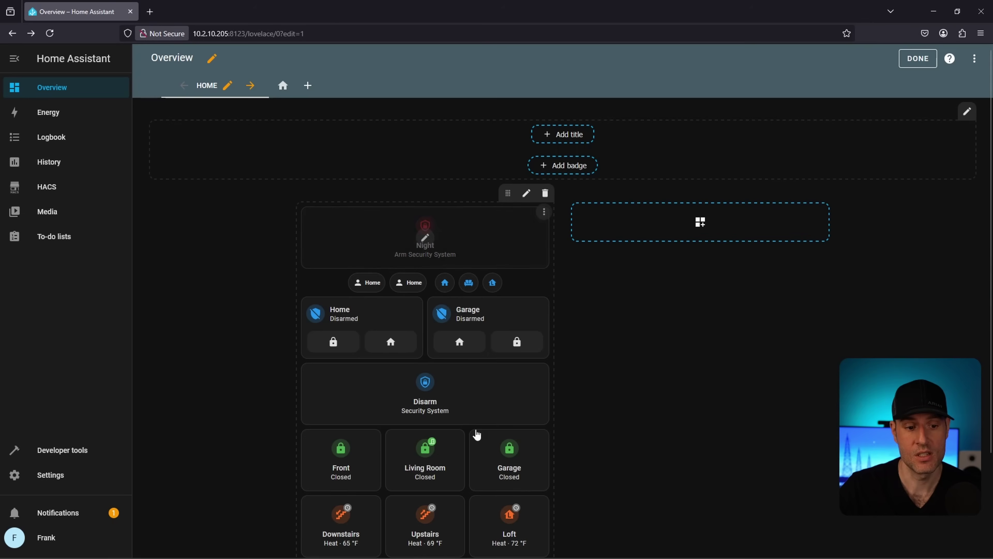
Open the Alarm: Night script, examine its arm actions for P1 House and P2 Garage & Loft, and return to the scripts list
left_click(88, 479)
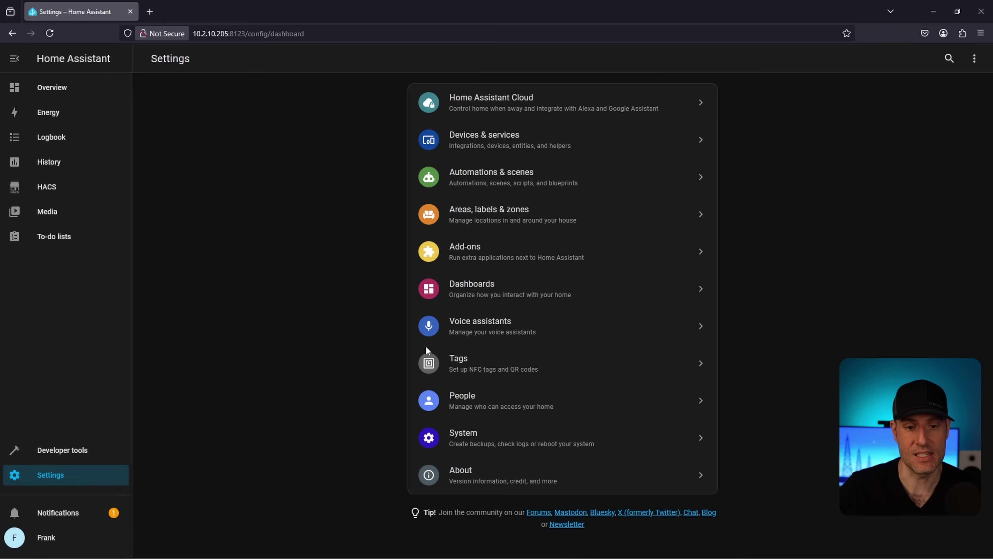
left_click(516, 176)
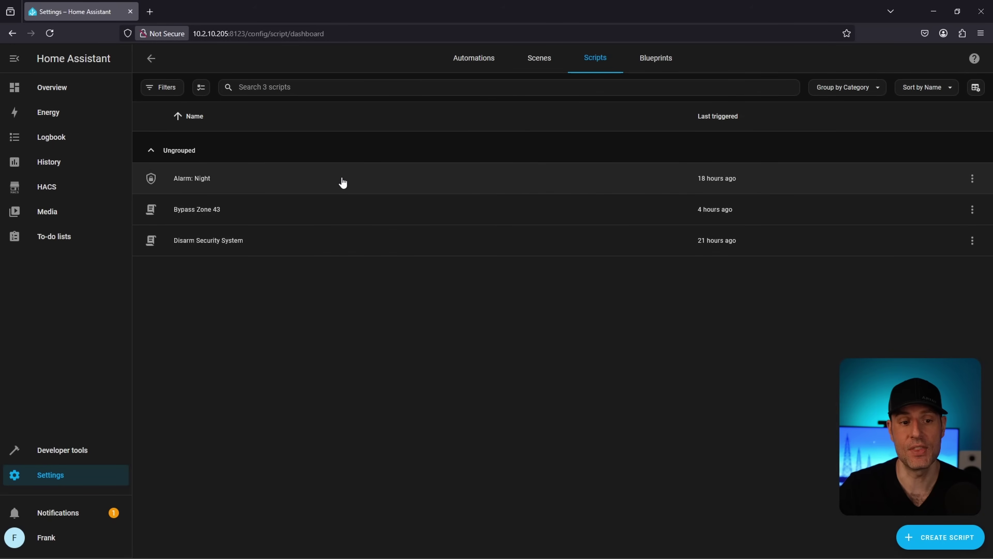
left_click(877, 179)
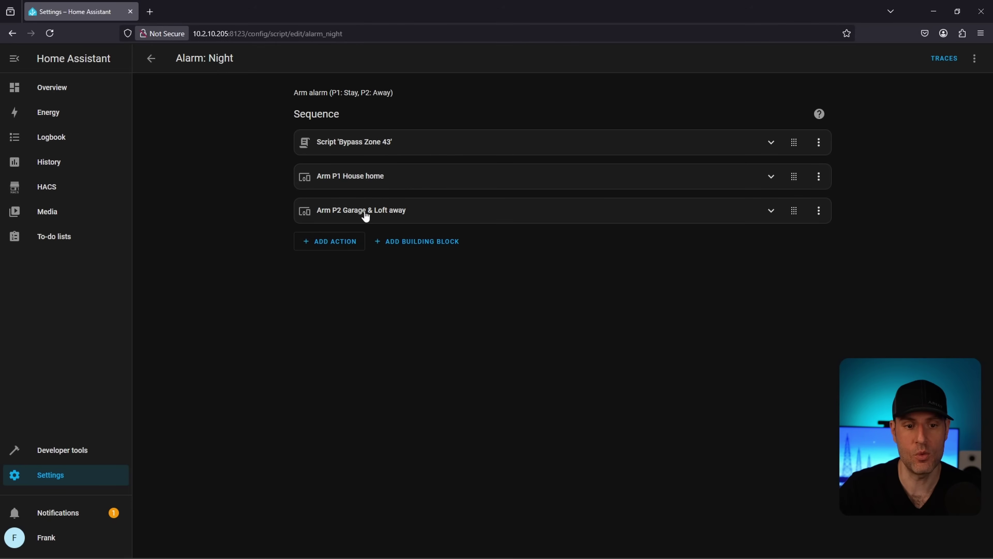
left_click(771, 176)
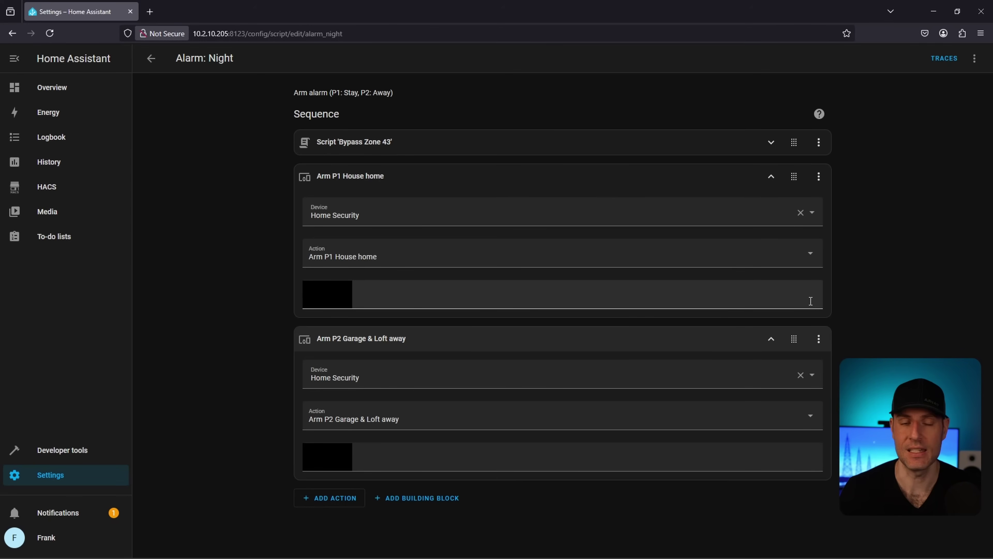
key("alt+Left")
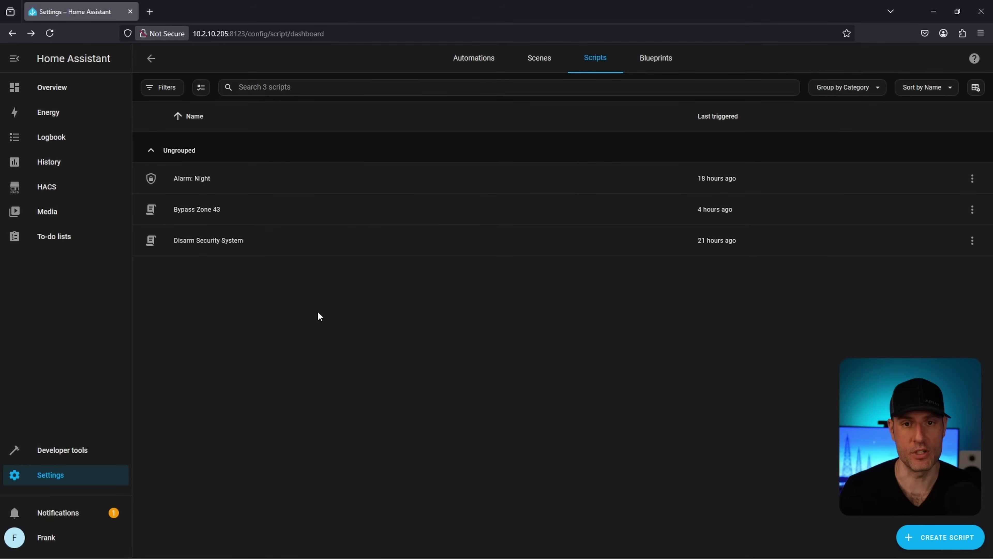
Examine the trigger and climate actions of the Alarm Armed + HVAC Temperature (Winter) automation, then return to the automations list
left_click(473, 60)
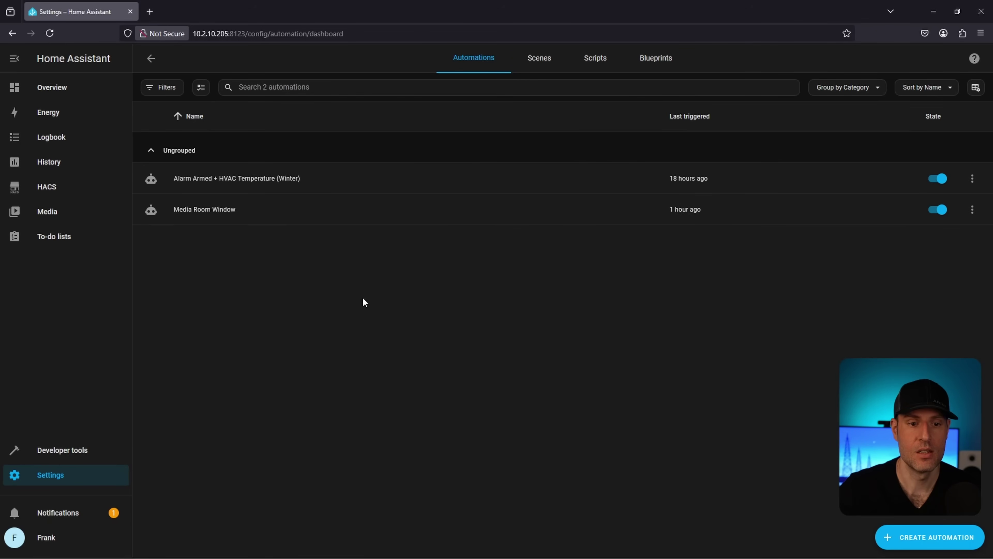
left_click(547, 186)
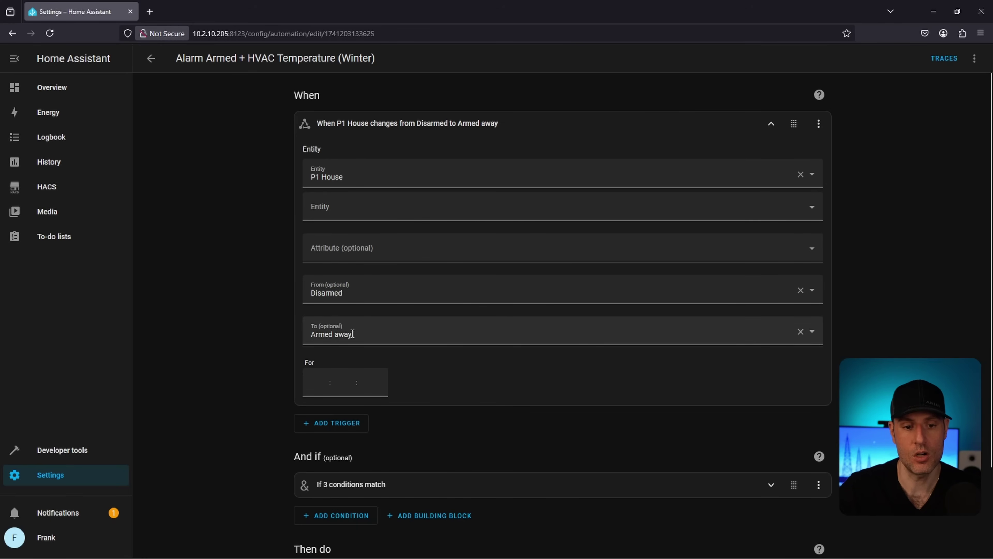
left_click(771, 123)
left_click(503, 215)
left_click(406, 256)
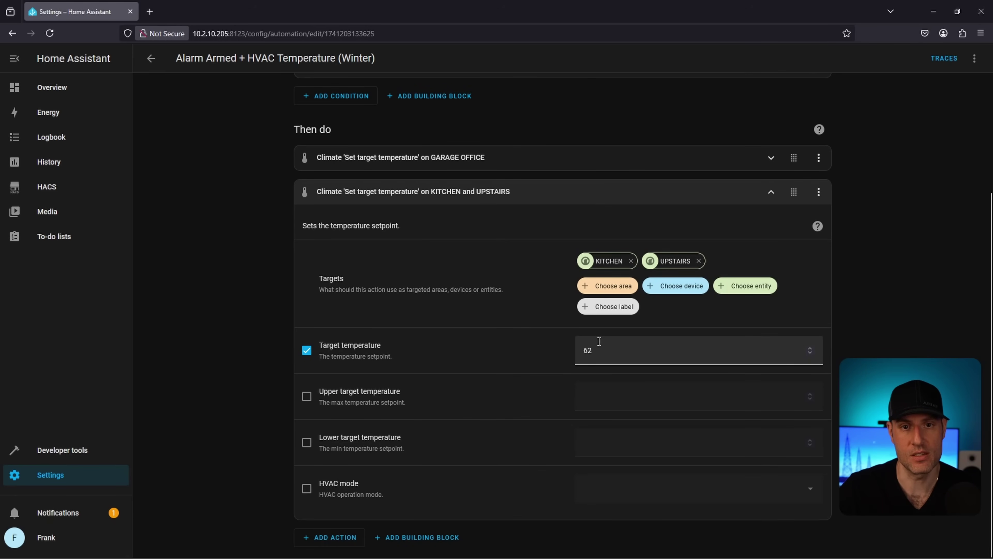
scroll(869, 326, "up", 4)
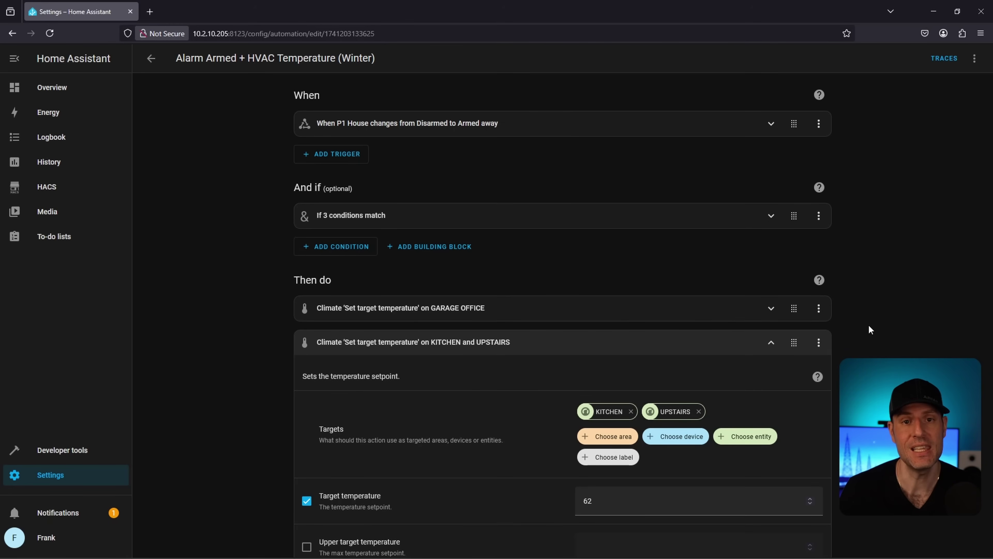
scroll(869, 325, "down", 3)
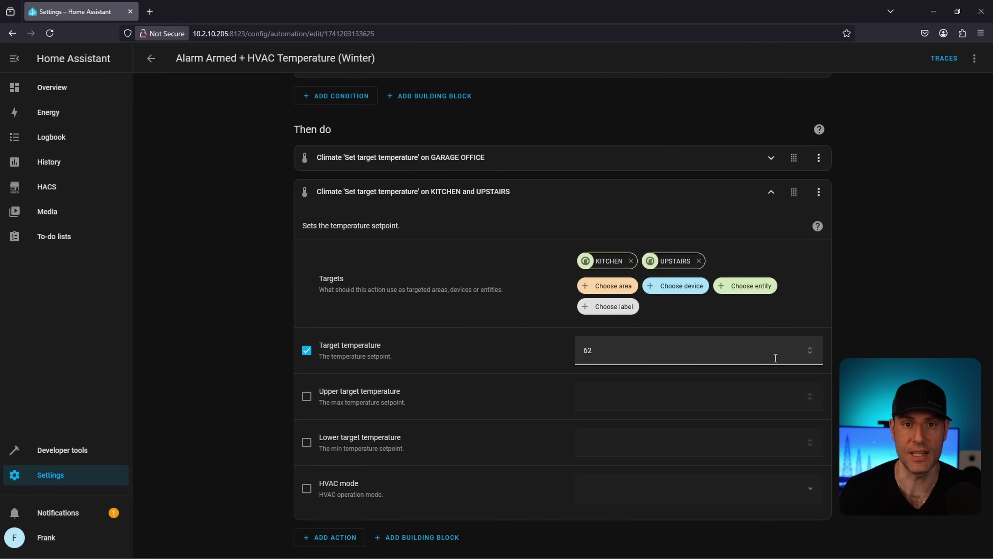
key("alt+Left")
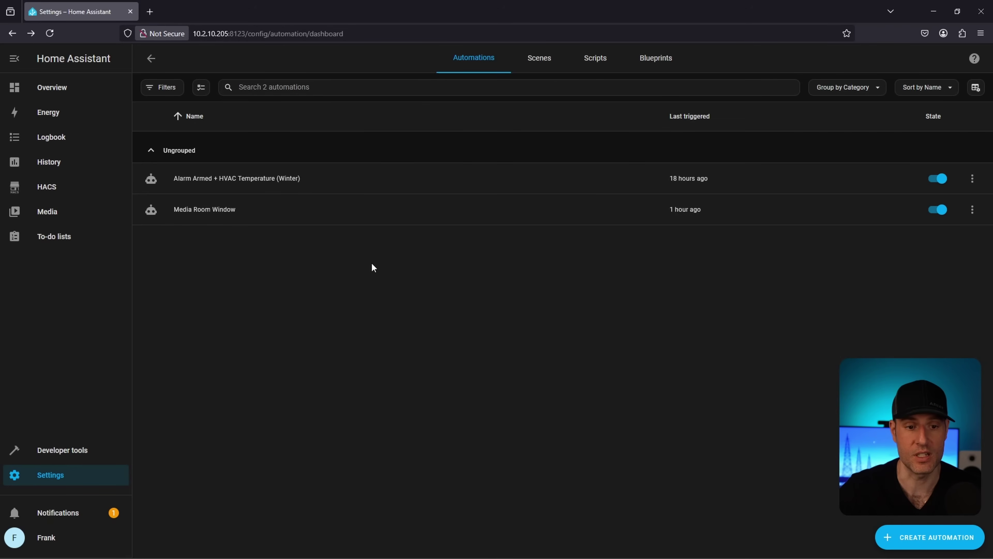
Examine the window trigger and the notification action of the Media Room Window automation
left_click(281, 216)
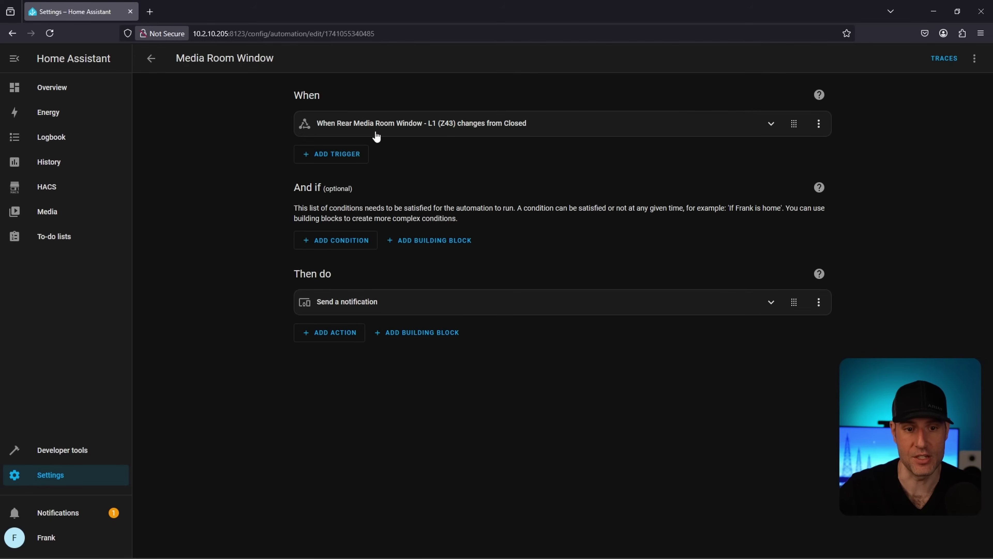
left_click(378, 125)
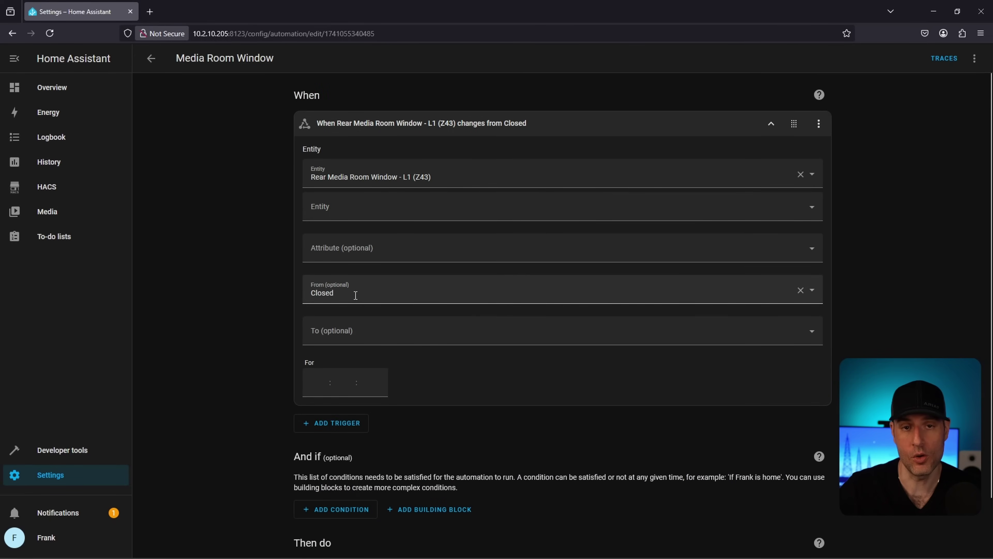
scroll(368, 469, "down", 2)
scroll(368, 496, "down", 3)
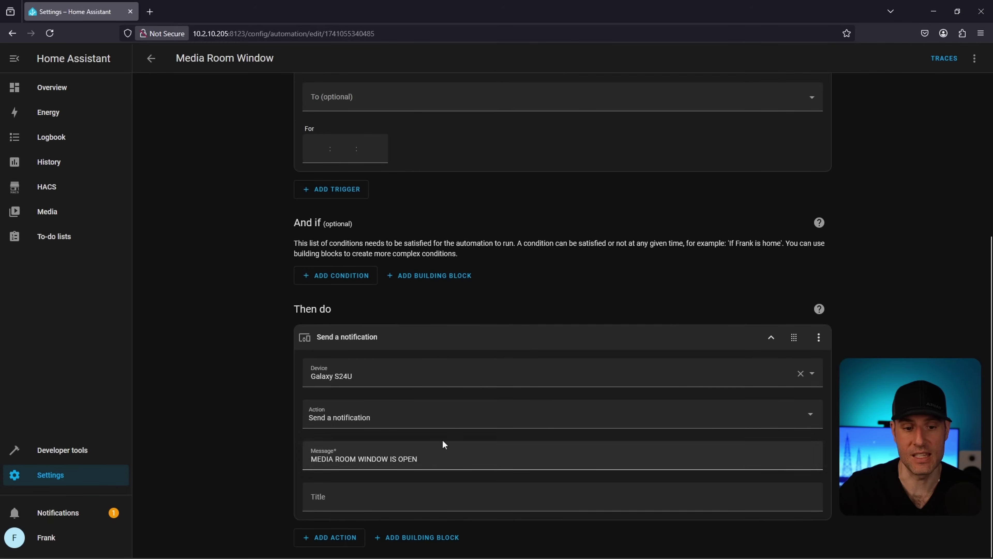
scroll(236, 368, "up", 1)
scroll(243, 377, "up", 3)
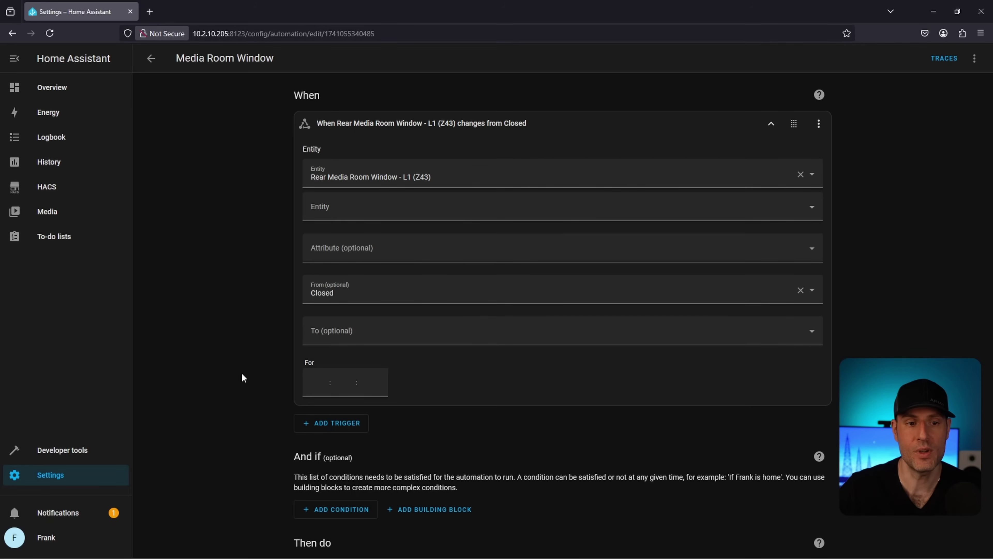
Start a new automation, search its available actions for "night" and dismiss the action list without adding one
left_click(151, 59)
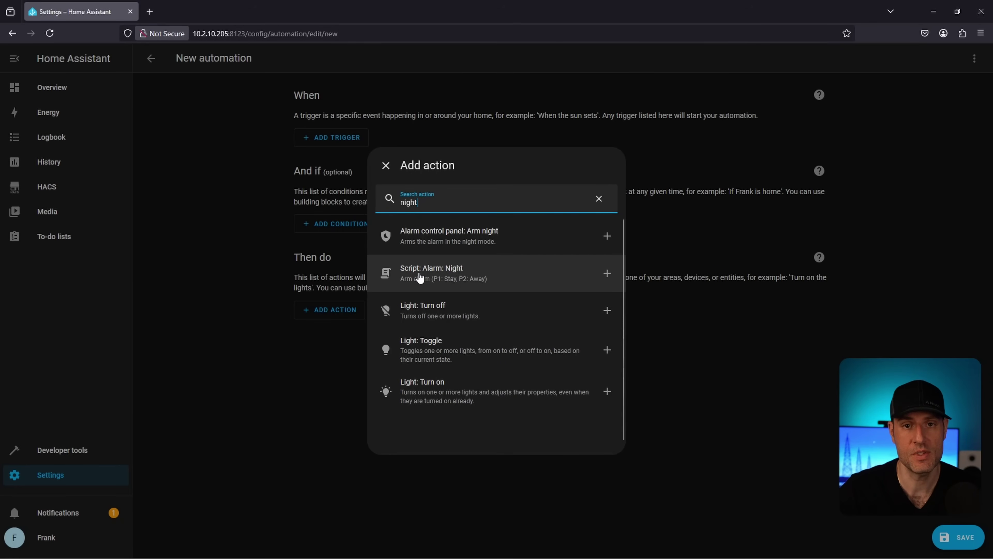
left_click(765, 412)
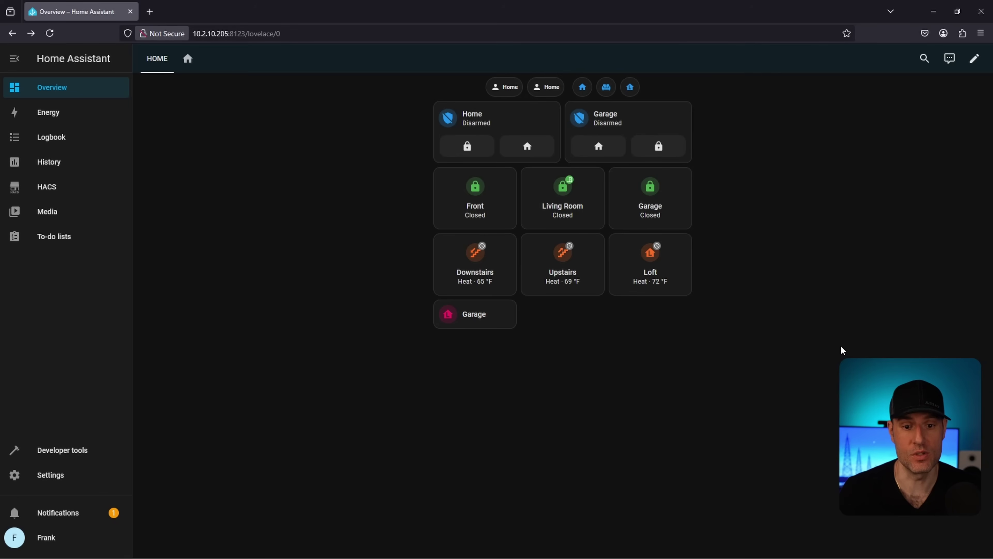
Open the Garage card's pop-up with its door, window and motion sensors on the Overview dashboard several times, closing it each time
left_click(468, 321)
left_click(468, 318)
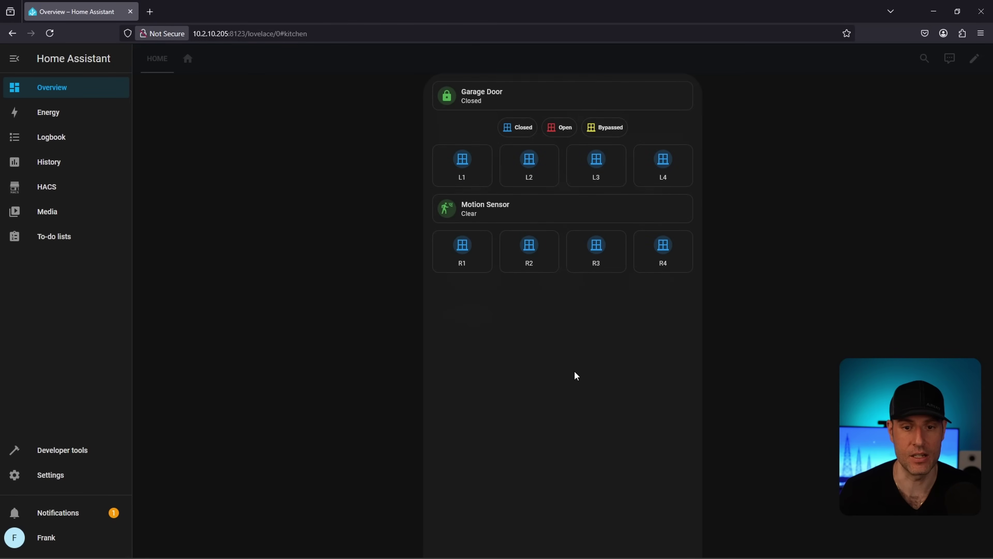
left_click(764, 344)
left_click(499, 325)
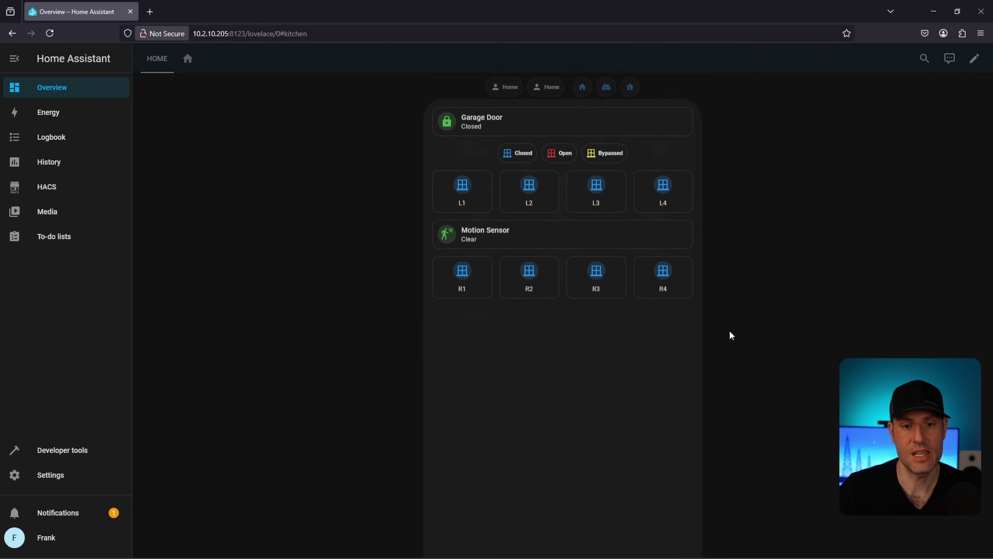
left_click(731, 335)
left_click(479, 317)
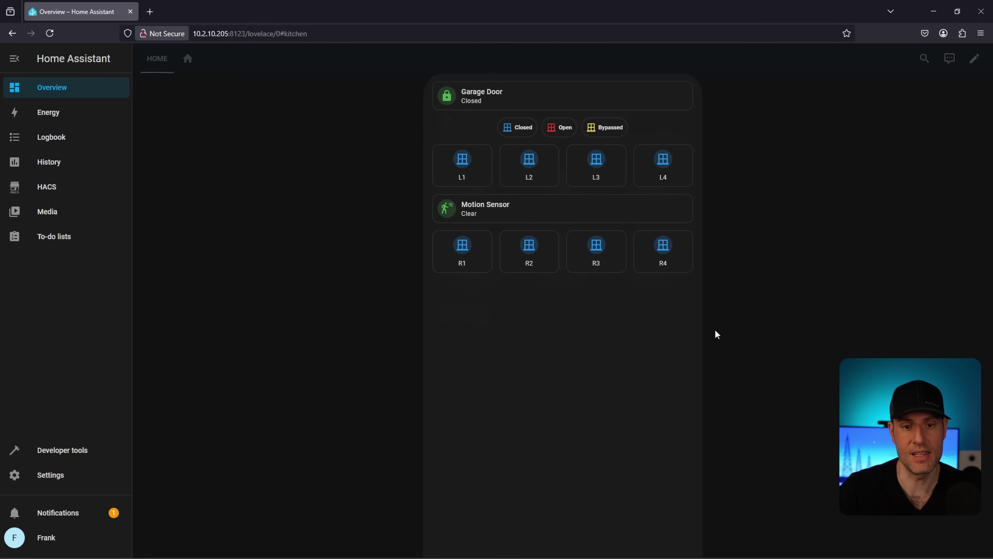
left_click(765, 329)
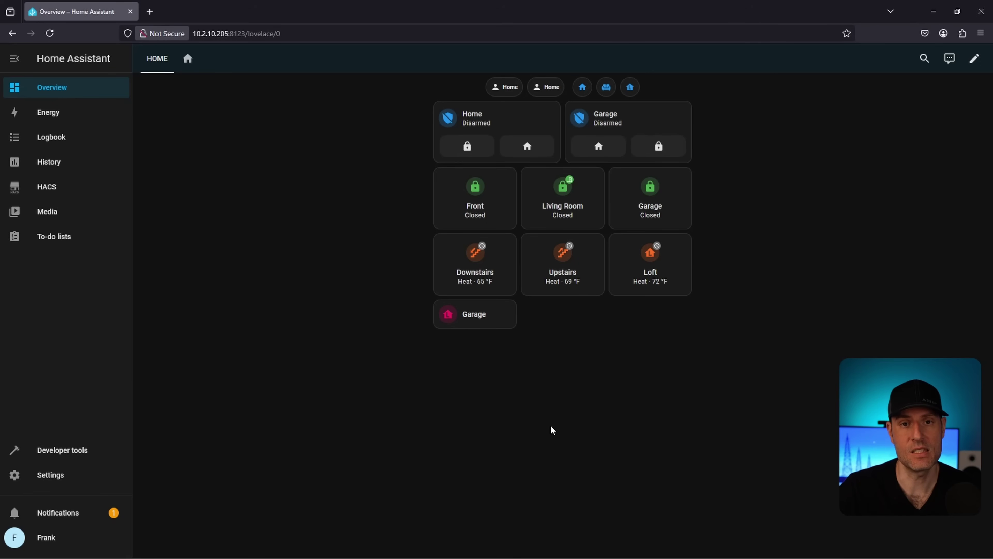
View the Bubble Card repository page in HACS and return to the Overview dashboard
left_click(39, 191)
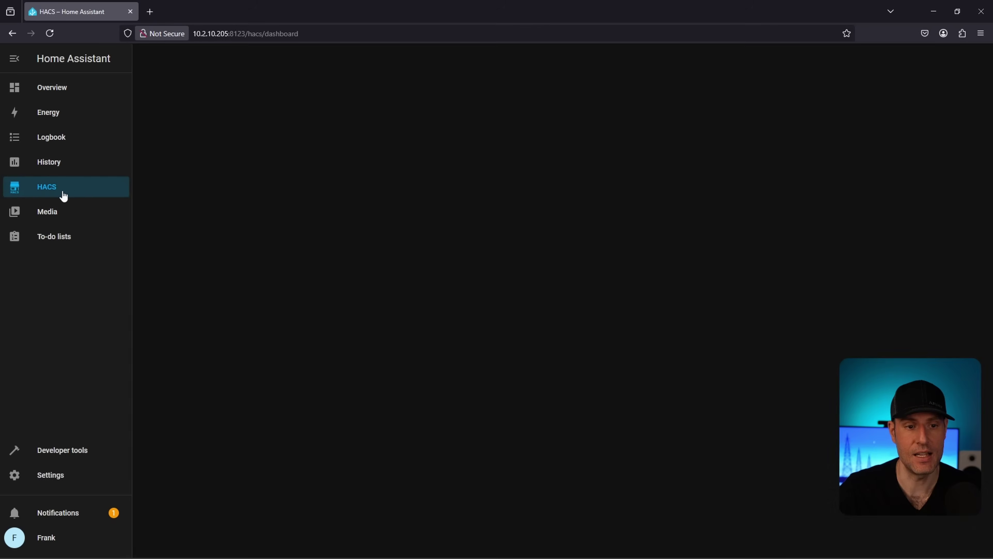
left_click(251, 229)
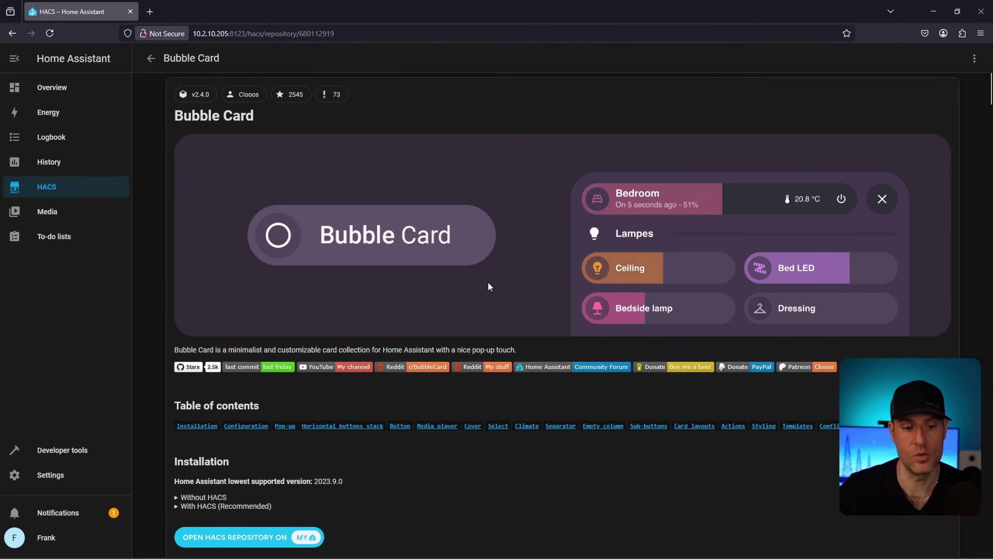
left_click(63, 88)
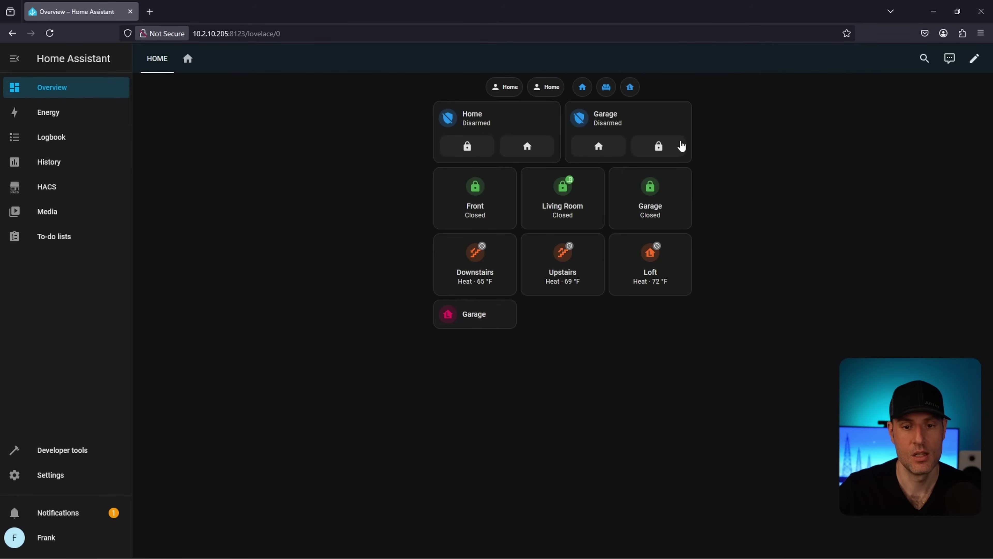
Open the dashboard for editing and check the hash of the Garage Door stack's pop-up card, leaving the card without changes
left_click(975, 58)
scroll(567, 341, "down", 3)
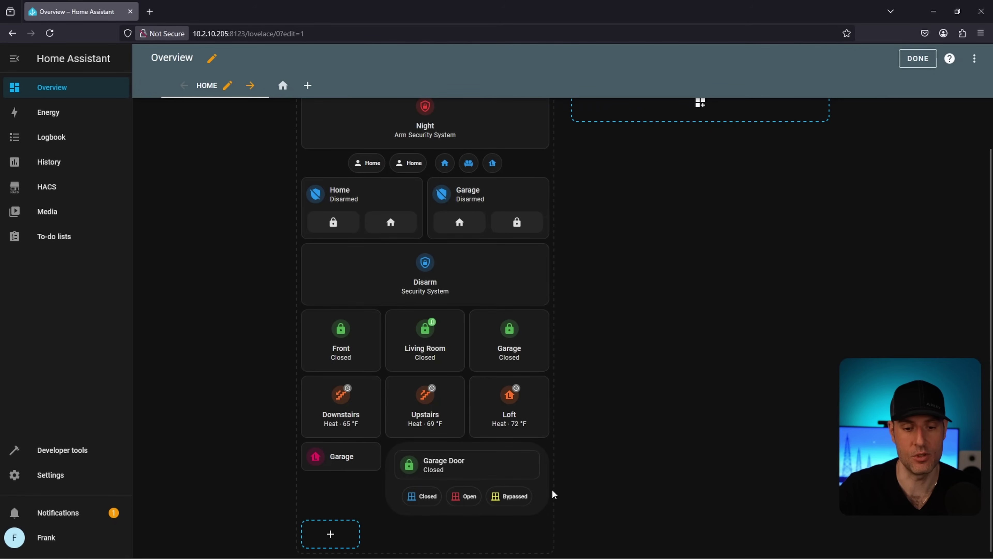
left_click(463, 482)
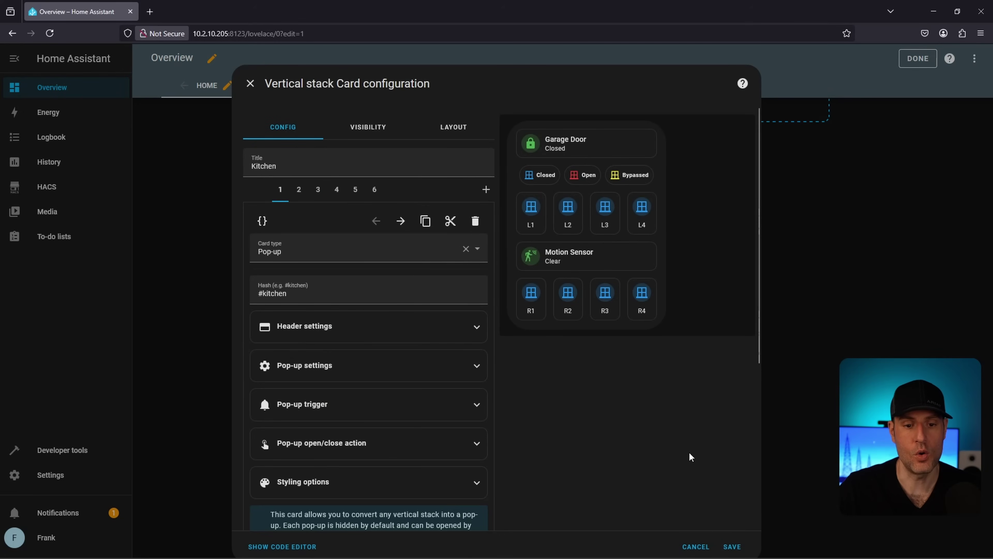
left_click(300, 295)
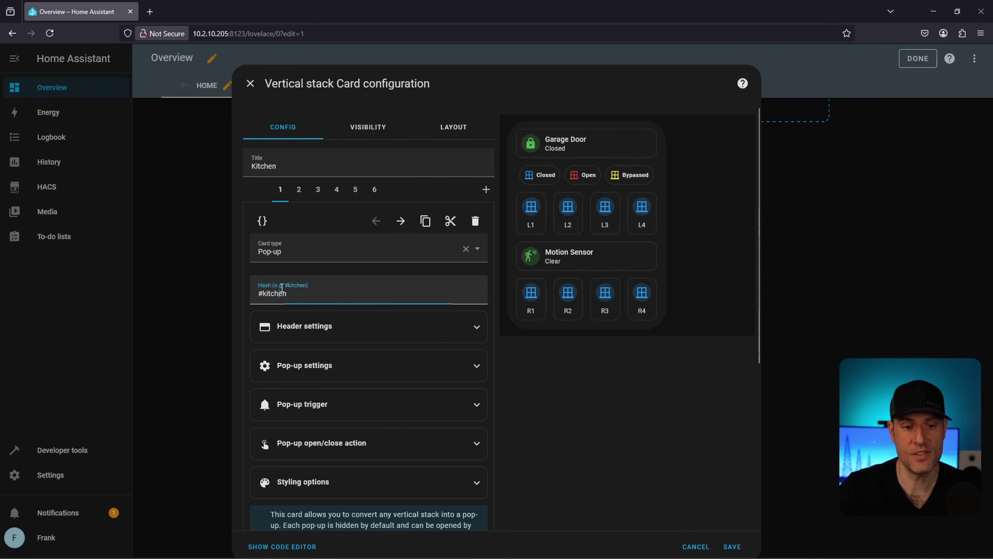
left_click_drag(287, 293, 258, 294)
left_click(304, 289)
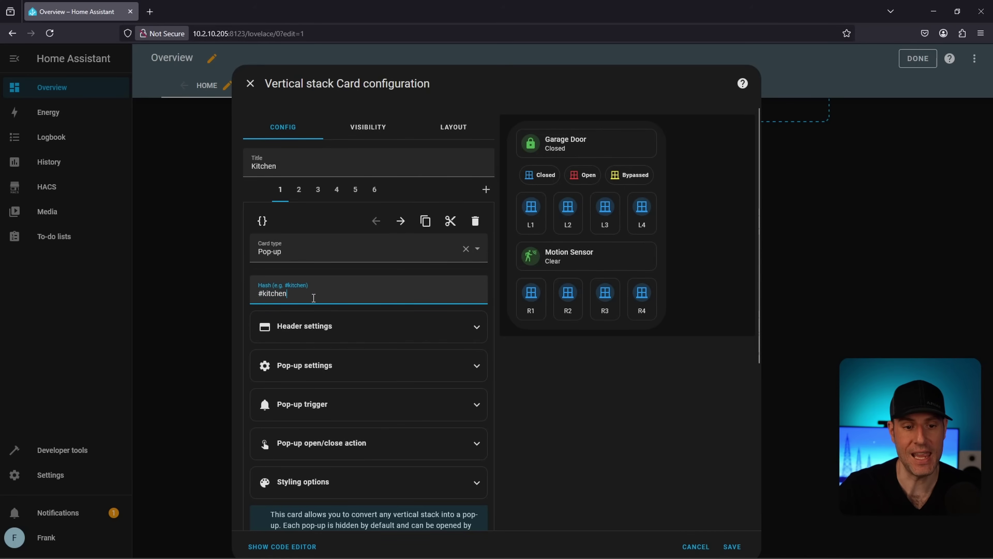
left_click(695, 546)
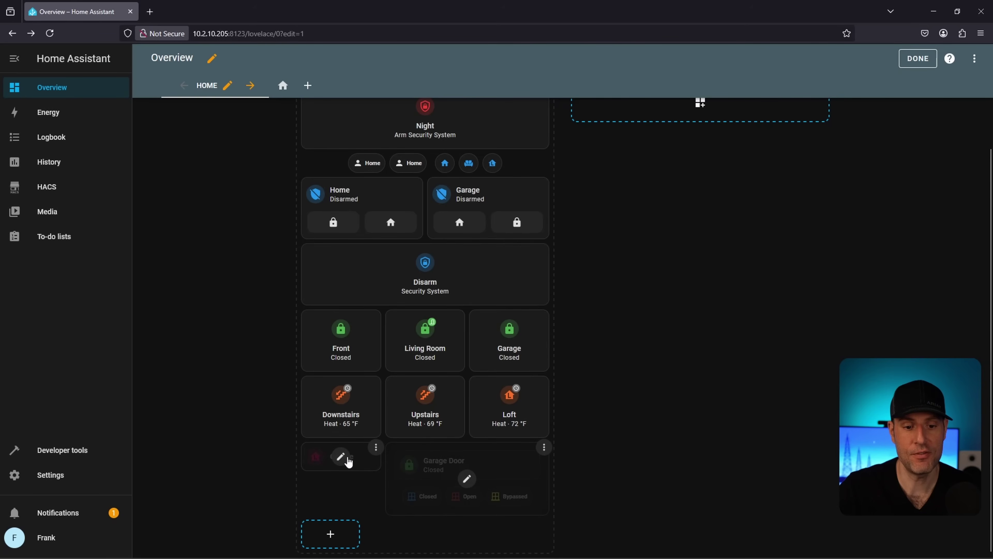
Check the tap behavior and navigation path of the pink Garage template card, leaving the card without changes
left_click(342, 457)
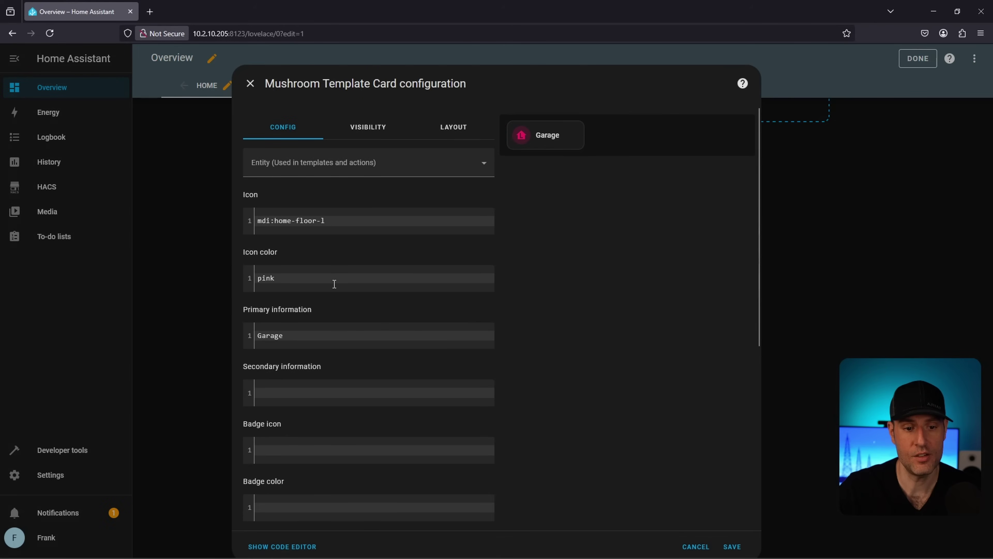
scroll(334, 284, "down", 7)
left_click(311, 425)
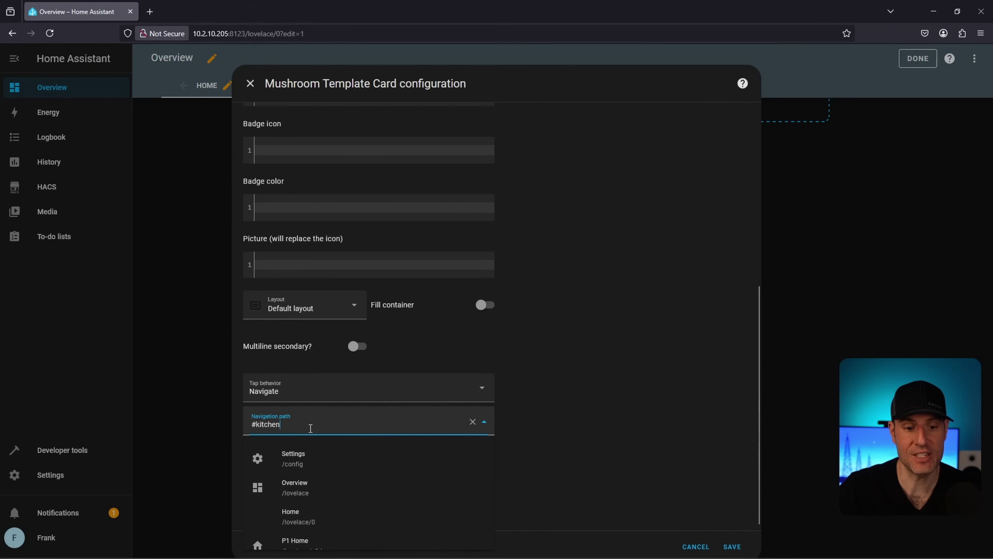
left_click_drag(311, 428, 252, 428)
left_click(701, 370)
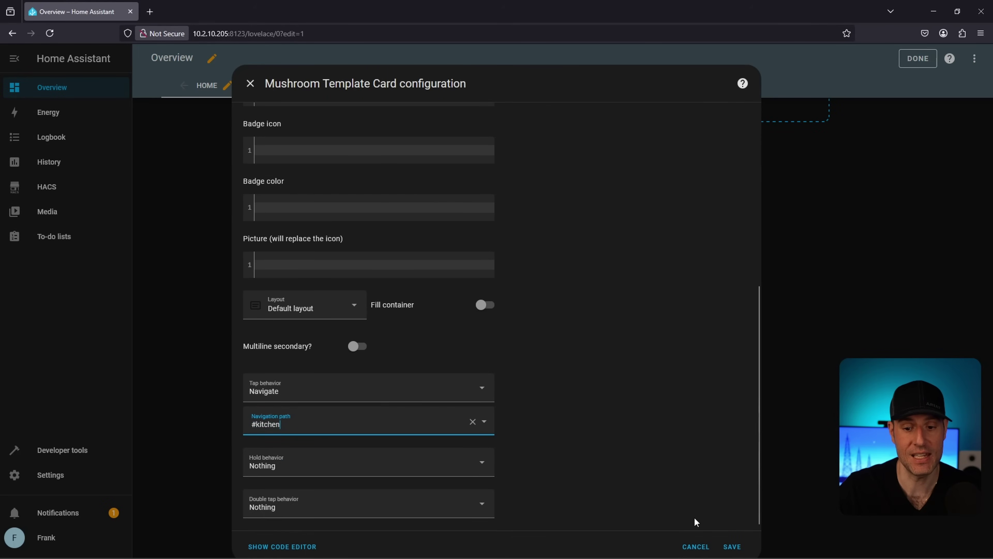
left_click(696, 546)
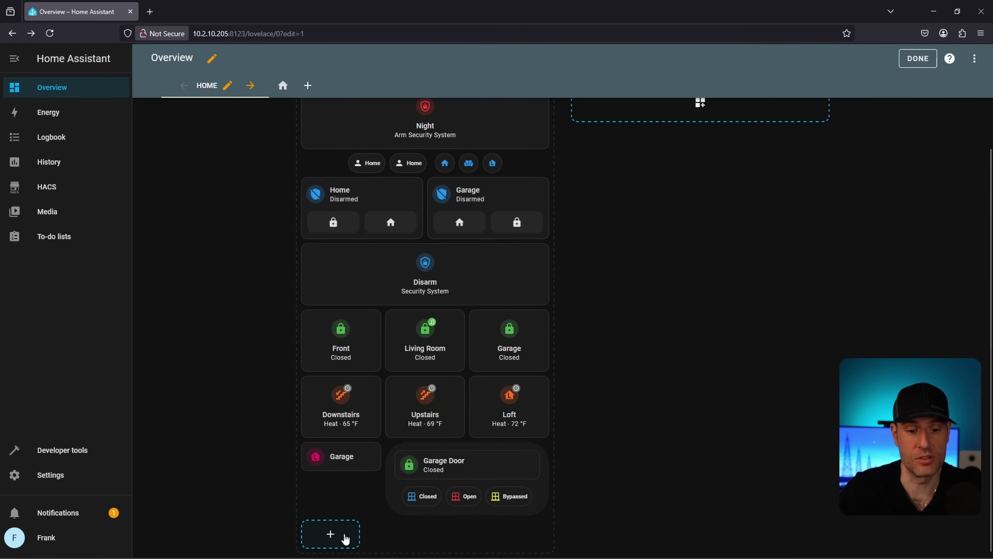
Add a Vertical stack card to the dashboard and insert a Bubble Card of type Pop-up as its first card
left_click(331, 534)
type("verti")
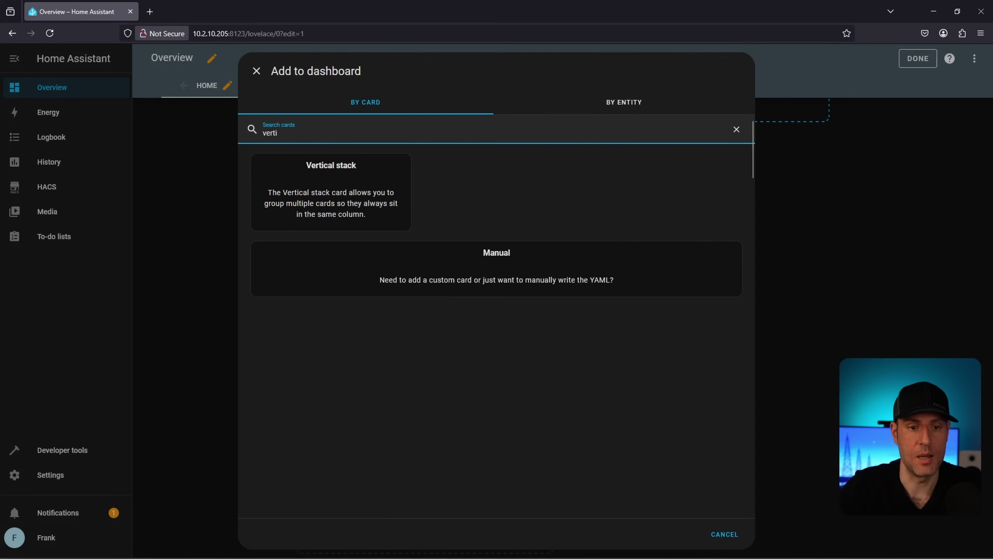
left_click(346, 172)
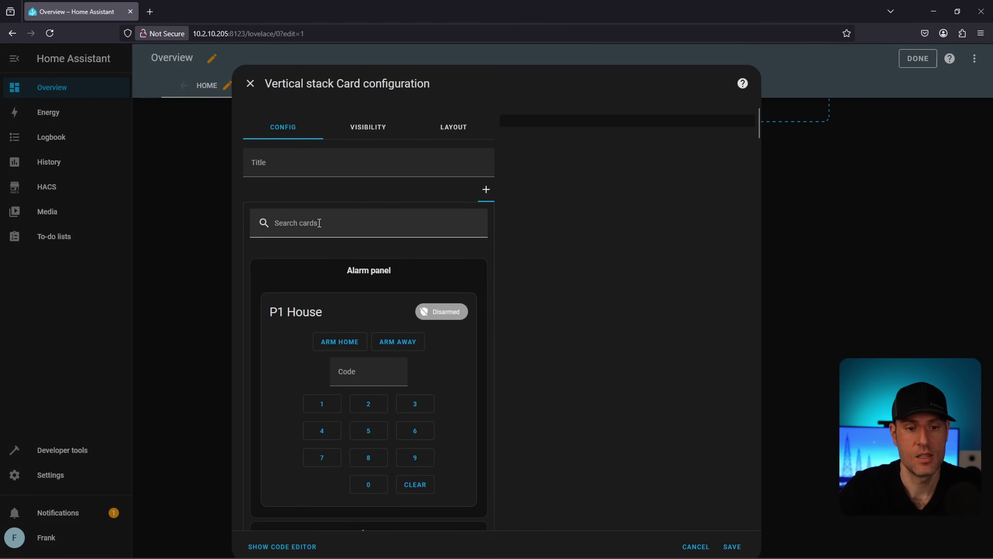
left_click(323, 221)
type("bubbl")
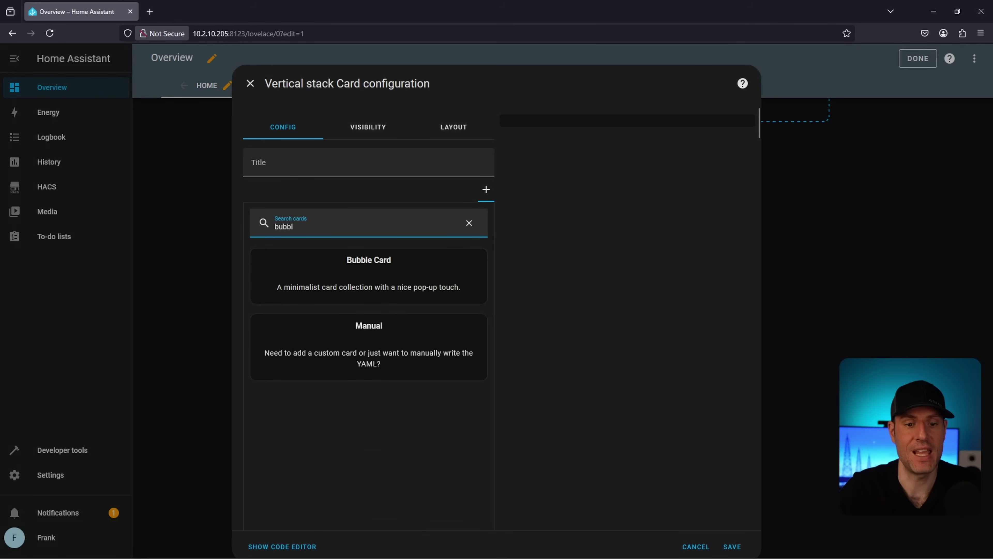
left_click(341, 277)
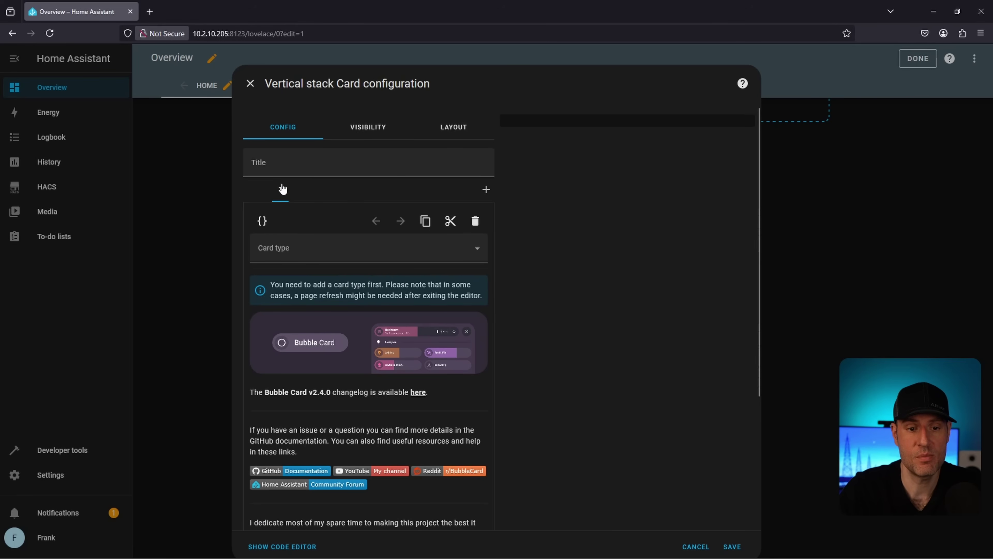
left_click(477, 248)
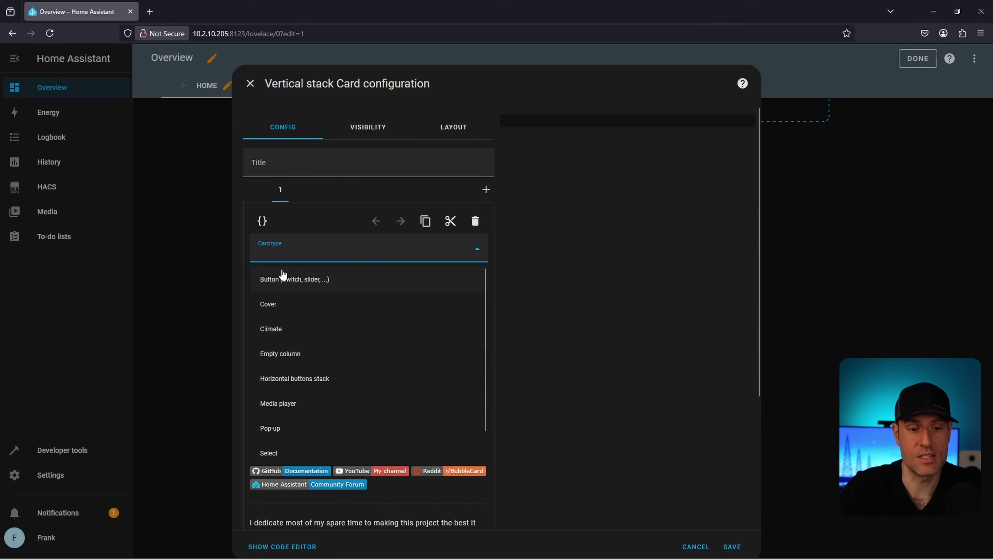
left_click(270, 428)
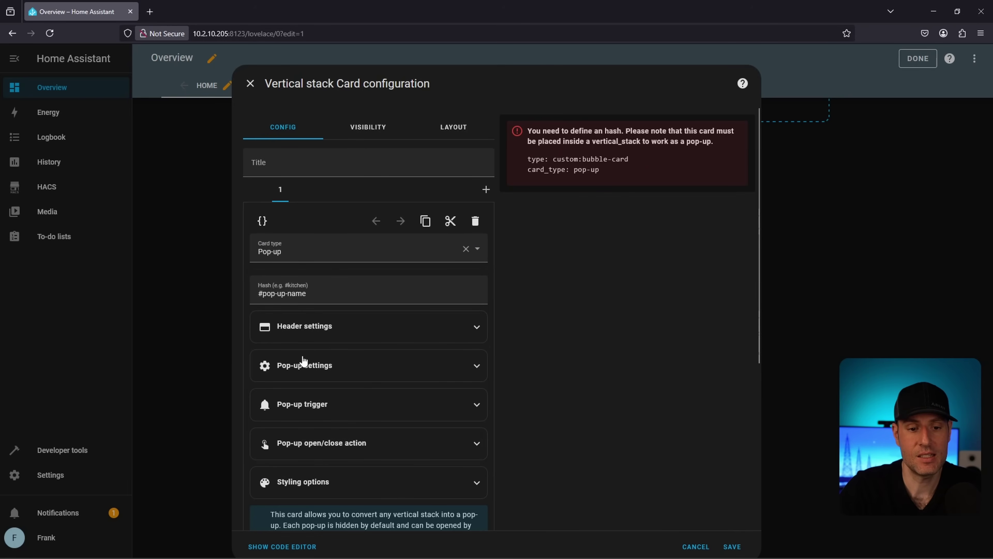
Fill the pop-up stack with a person tile and the P1 House alarm panel, and save it with the hash #garage
left_click(484, 198)
left_click(341, 223)
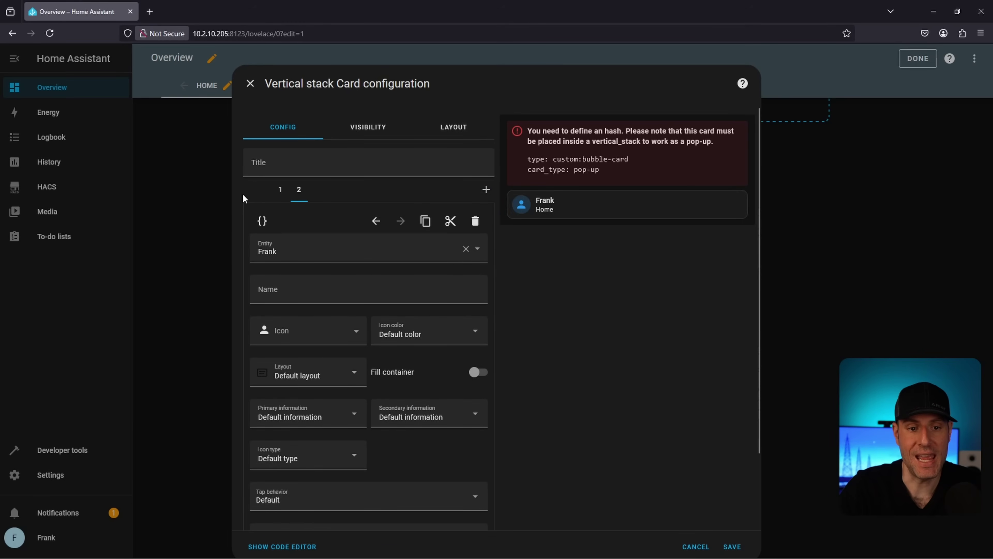
left_click(486, 189)
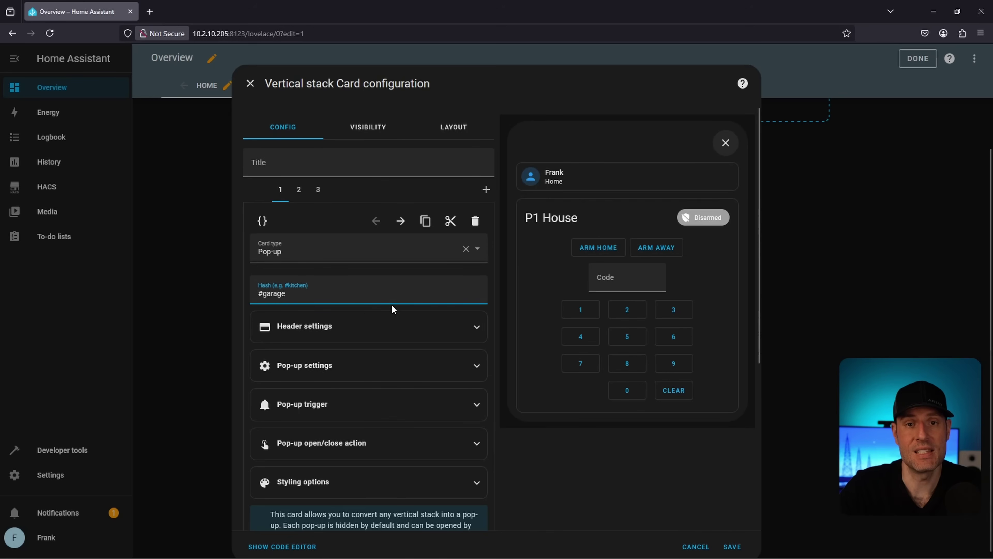
triple_click(290, 295)
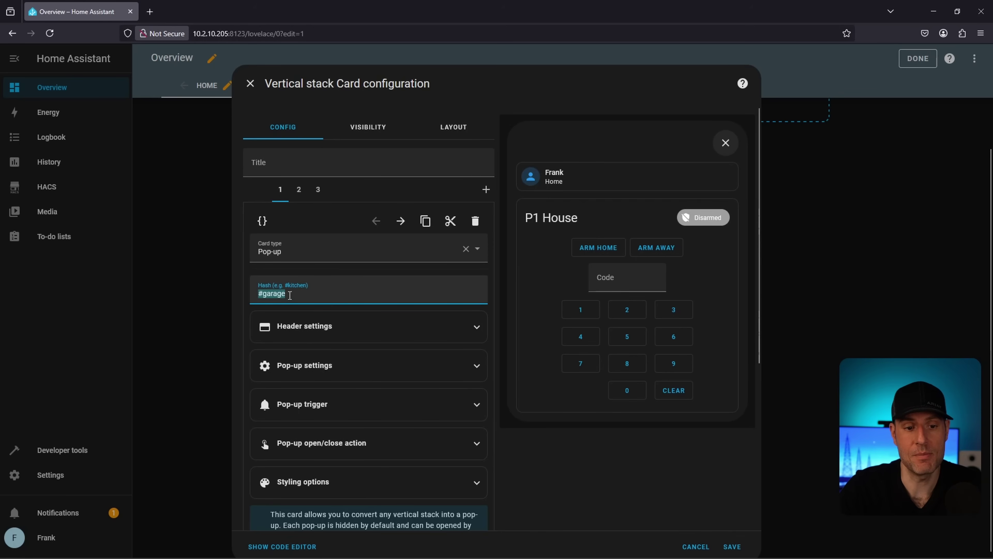
left_click(730, 547)
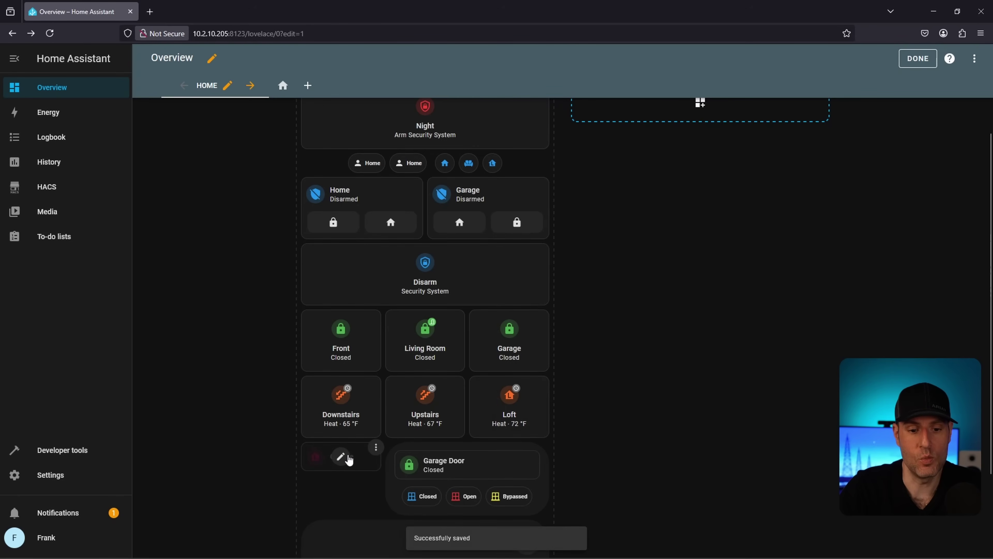
Set the navigation path of the pink Garage template card to #garage and save the card
left_click(342, 456)
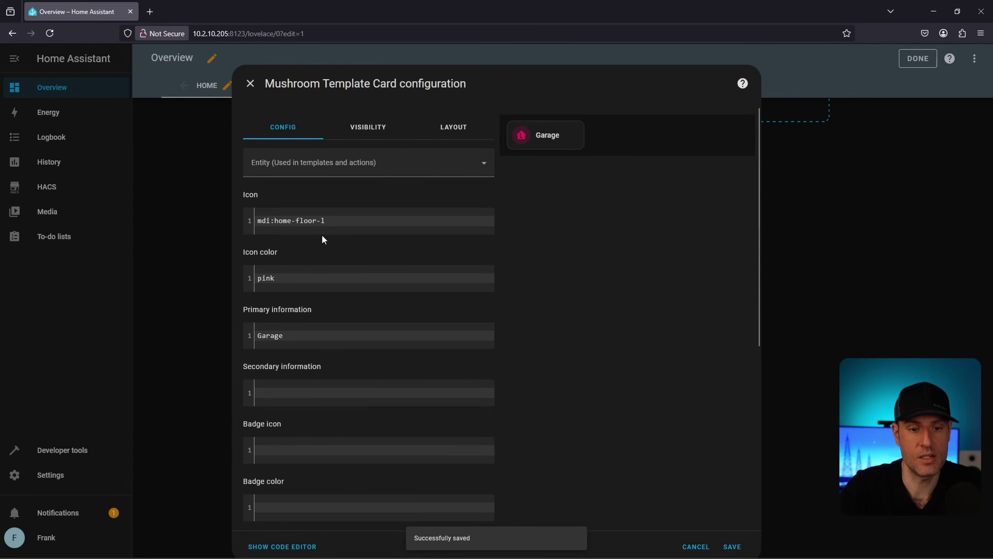
scroll(350, 295, "down", 8)
left_click(266, 425)
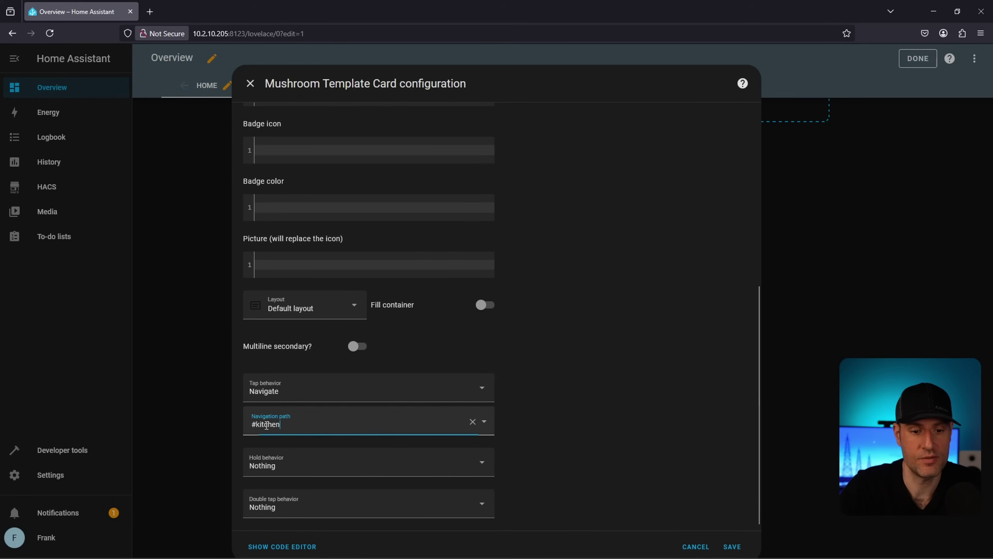
double_click(266, 425)
type("garage")
left_click(590, 357)
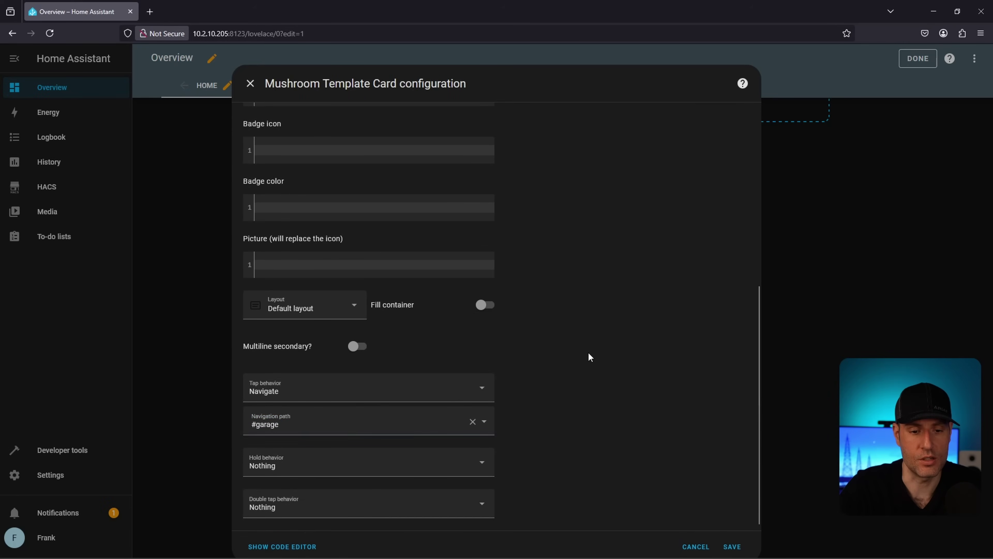
left_click(733, 547)
Finish editing the dashboard and test the Garage card by opening and closing its pop-up
left_click(915, 62)
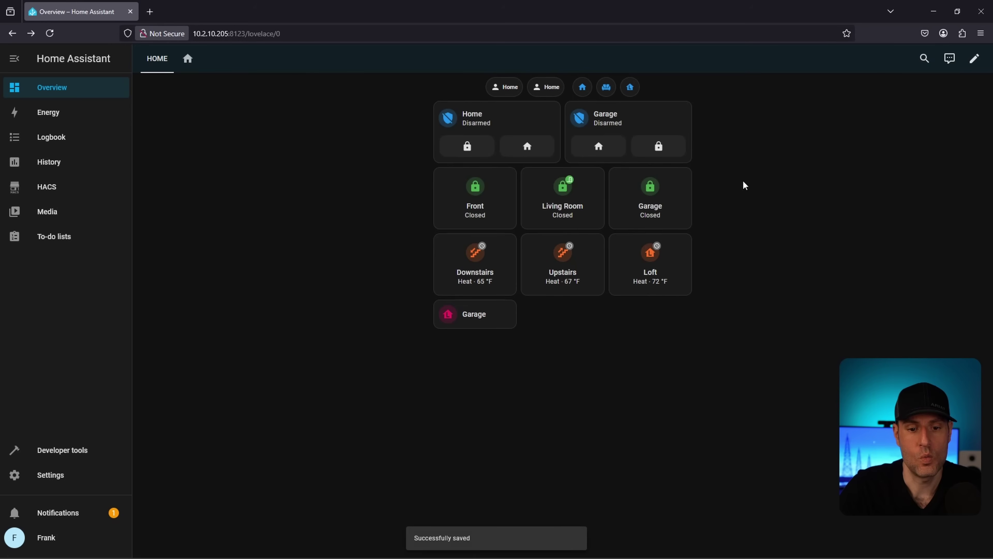
left_click(483, 318)
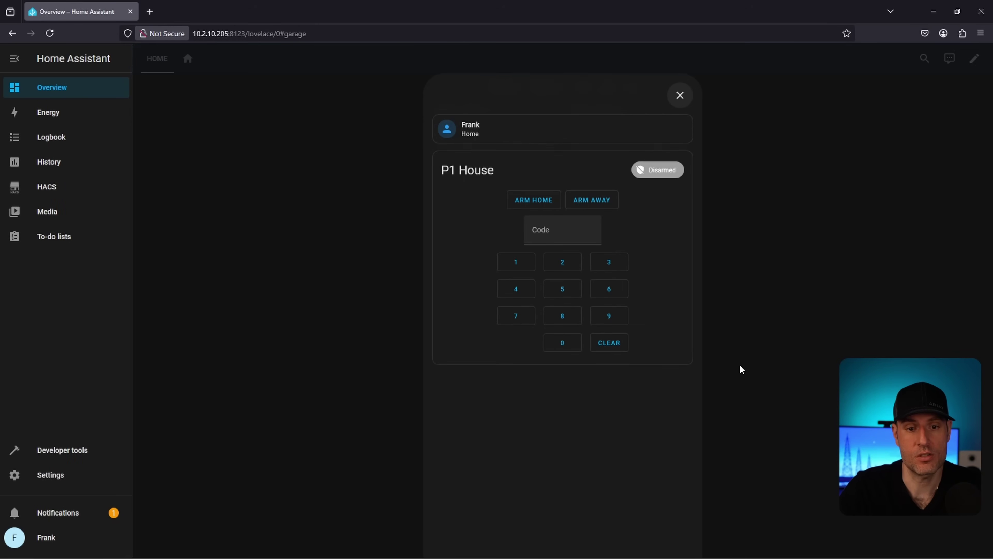
left_click(802, 374)
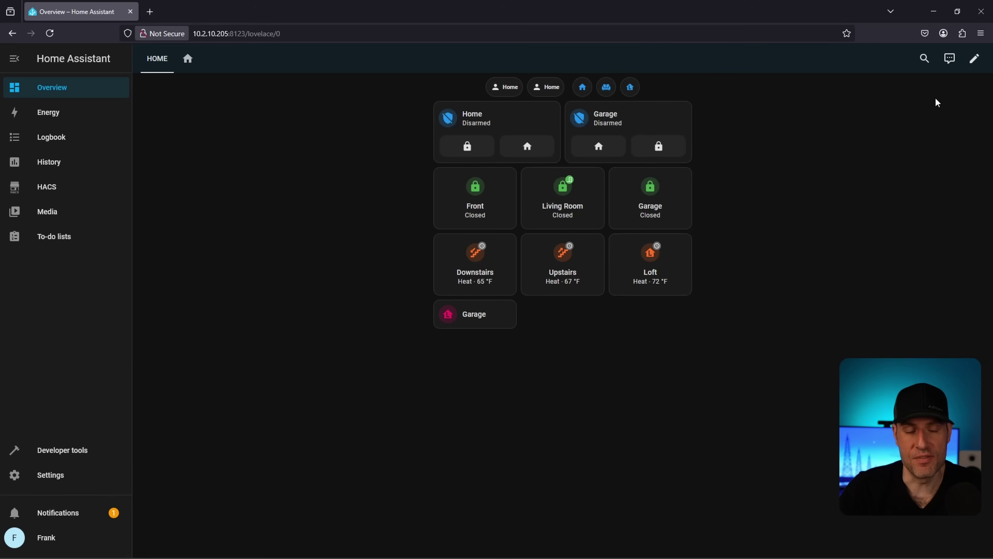
Reopen the dashboard for editing and delete the vertical stack holding the person tile and P1 House alarm panel
left_click(974, 58)
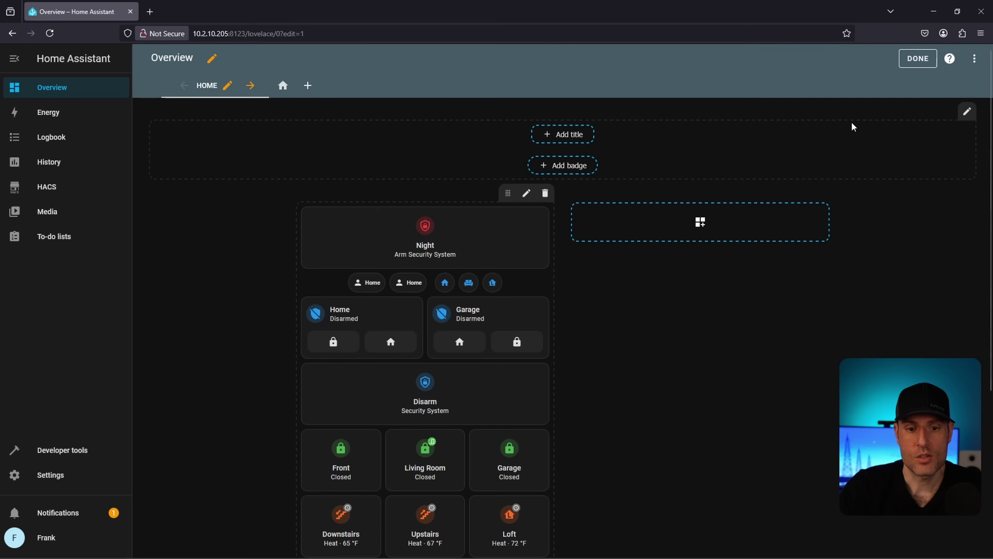
scroll(596, 301, "down", 5)
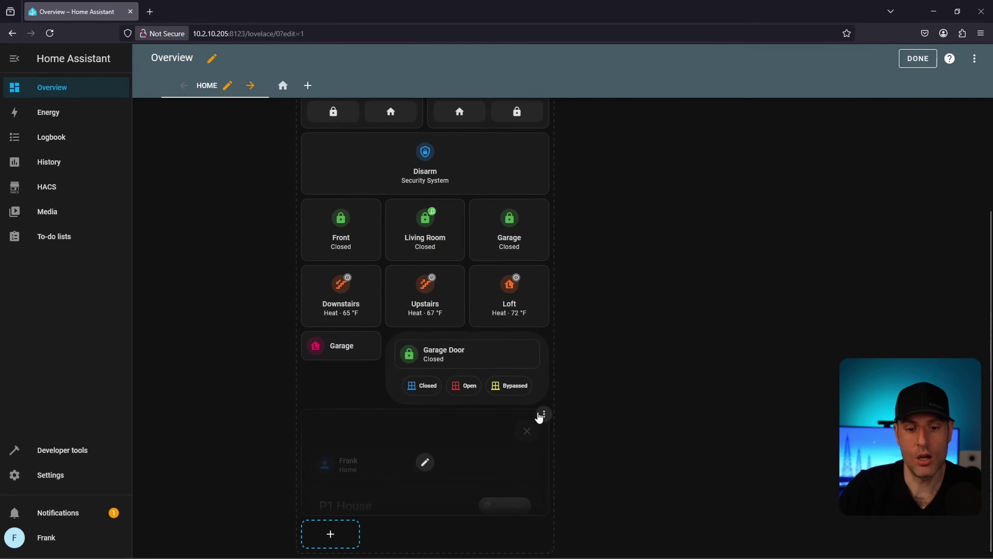
left_click(544, 414)
left_click(520, 388)
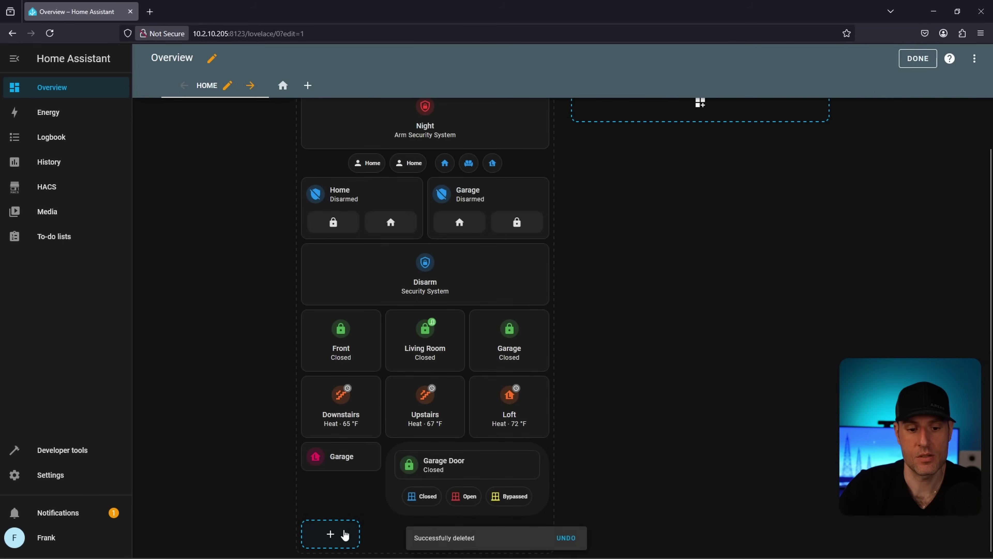
Start a new Mushroom Template card, review its icon, information, badge and tap behavior options, and cancel it
left_click(333, 534)
type("template")
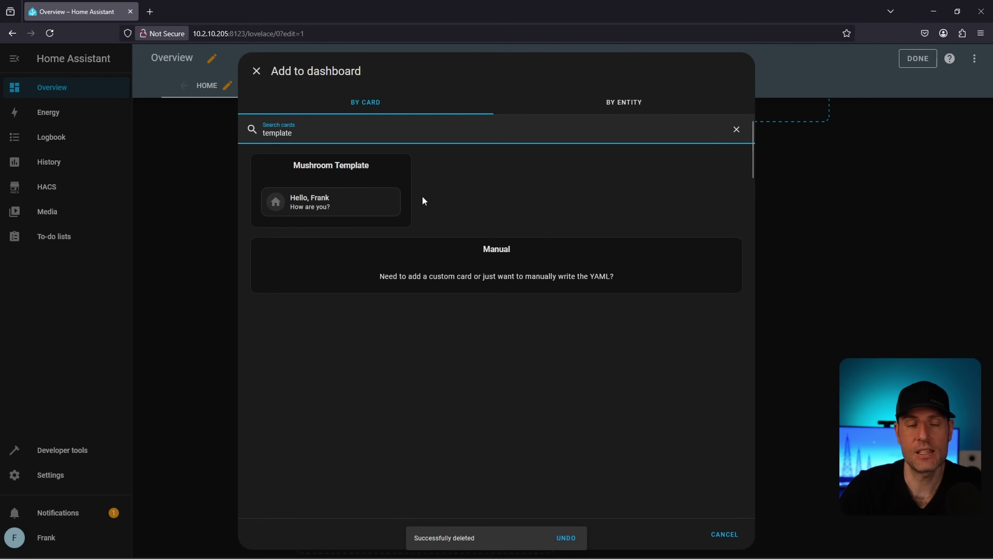
left_click(357, 195)
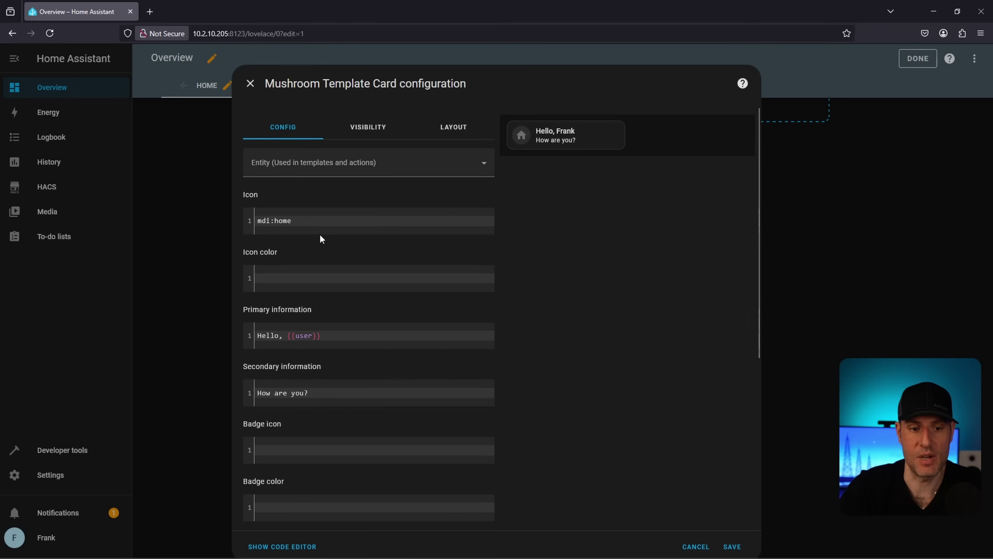
scroll(320, 313, "down", 2)
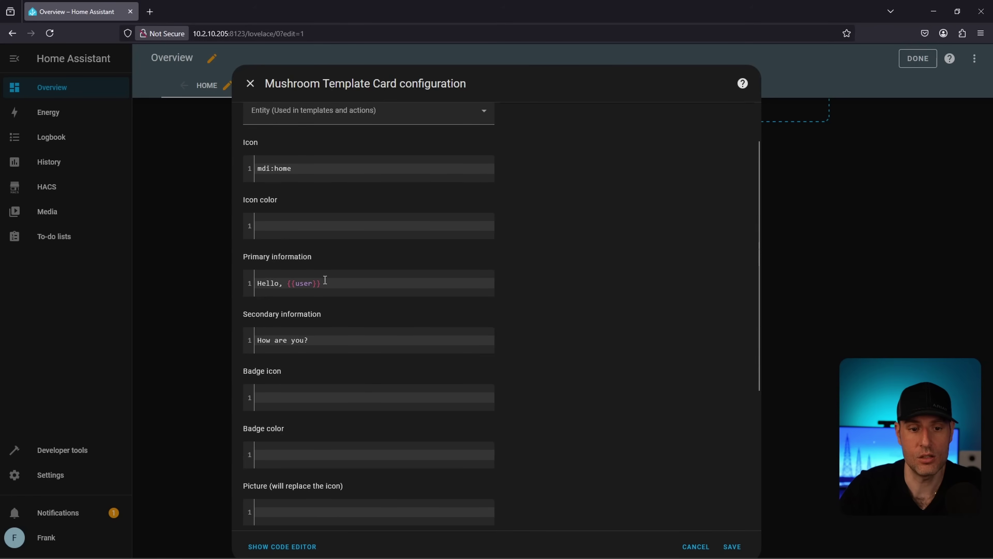
scroll(260, 337, "down", 5)
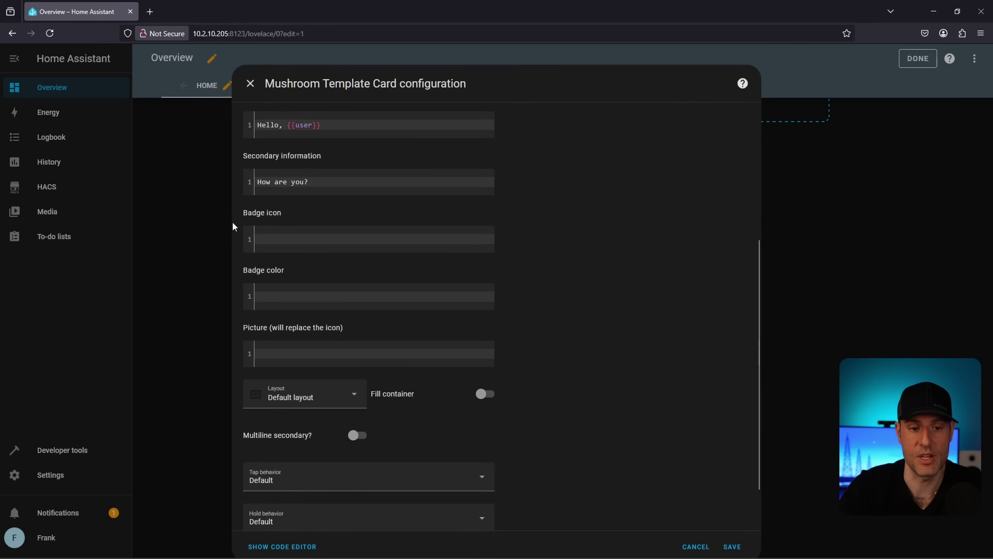
scroll(274, 407, "down", 2)
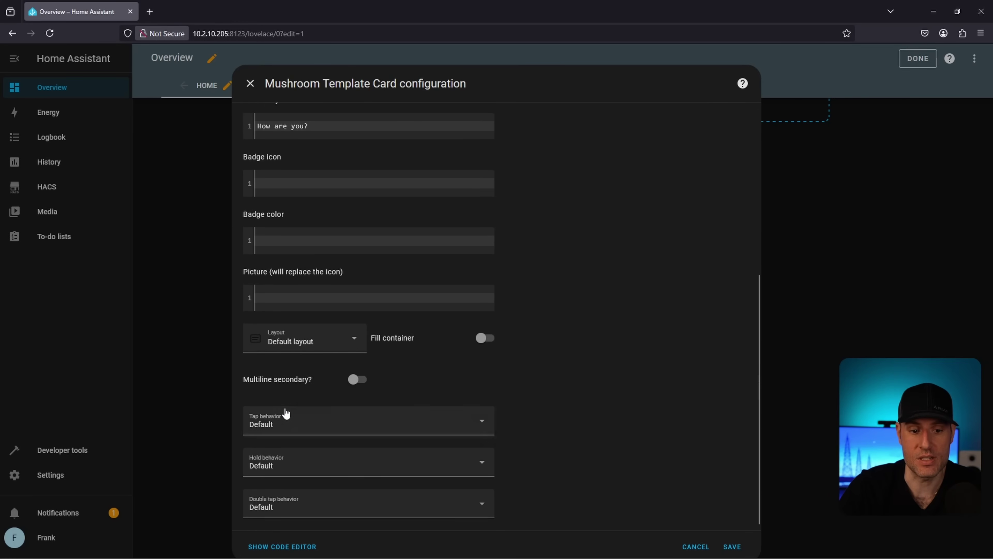
scroll(565, 379, "up", 10)
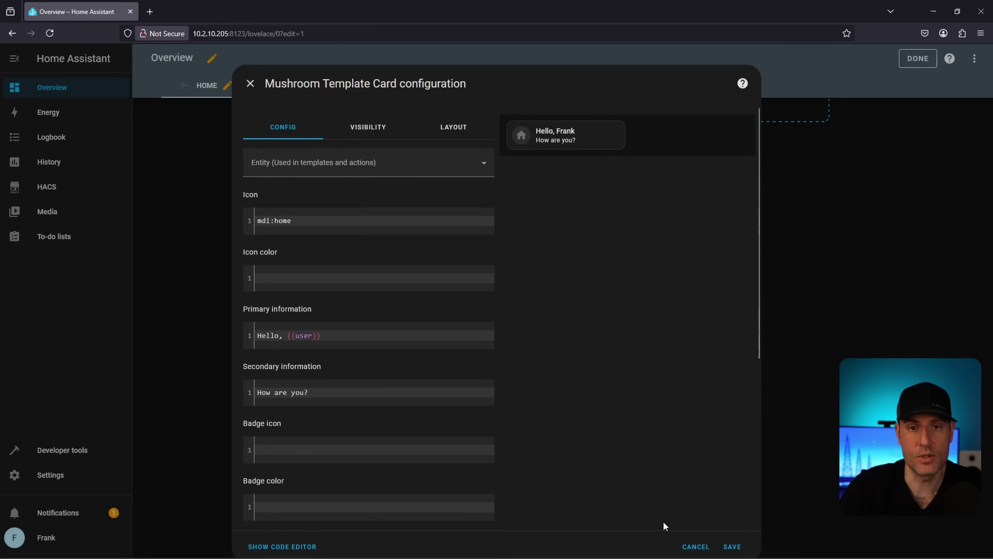
left_click(691, 545)
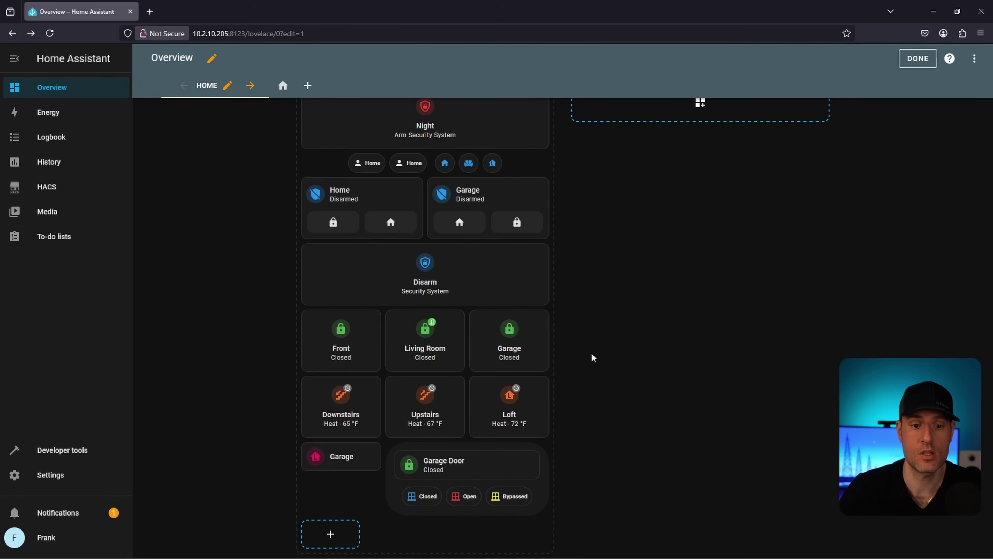
Open the configuration of the Living Room template card and enlarge the browser page to 150%
mouse_move(424, 328)
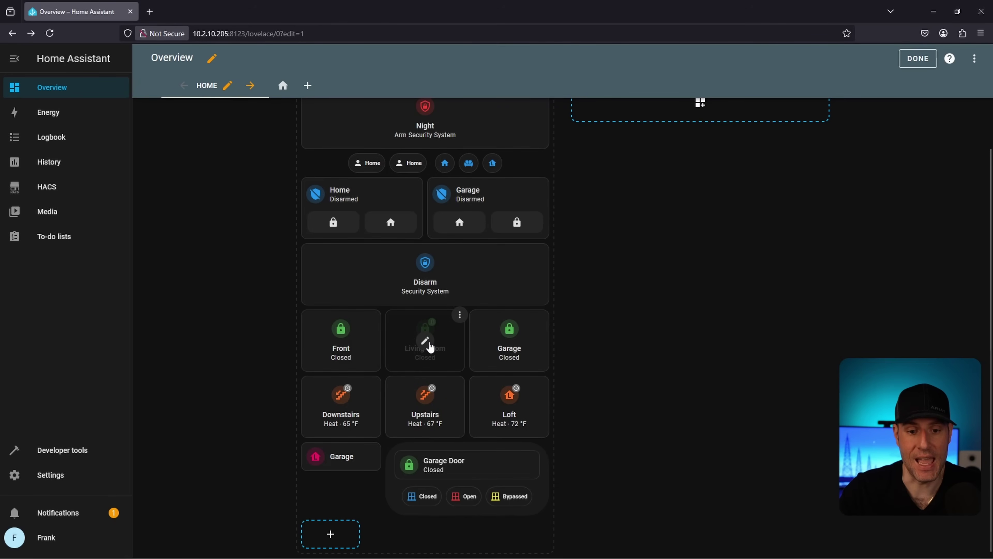
left_click(426, 342)
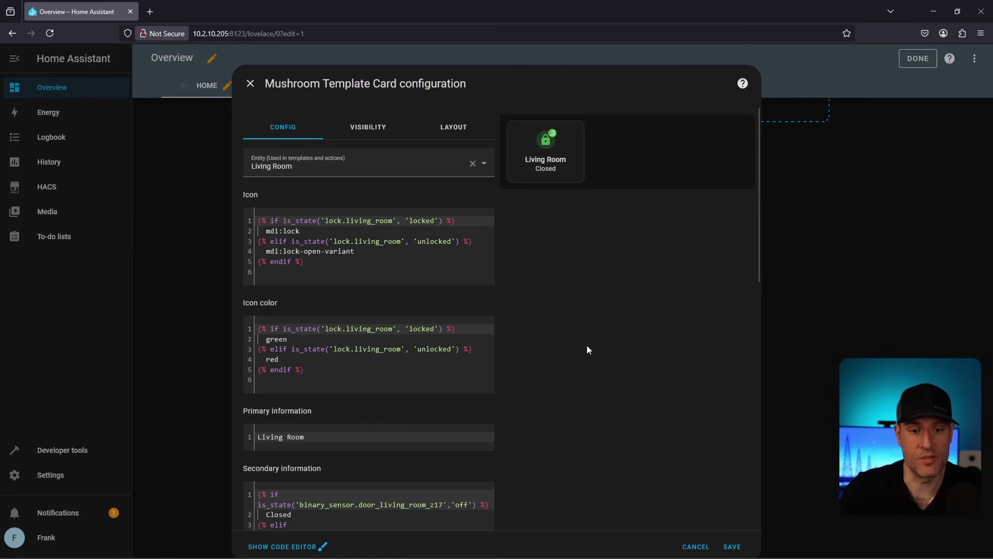
left_click(490, 272)
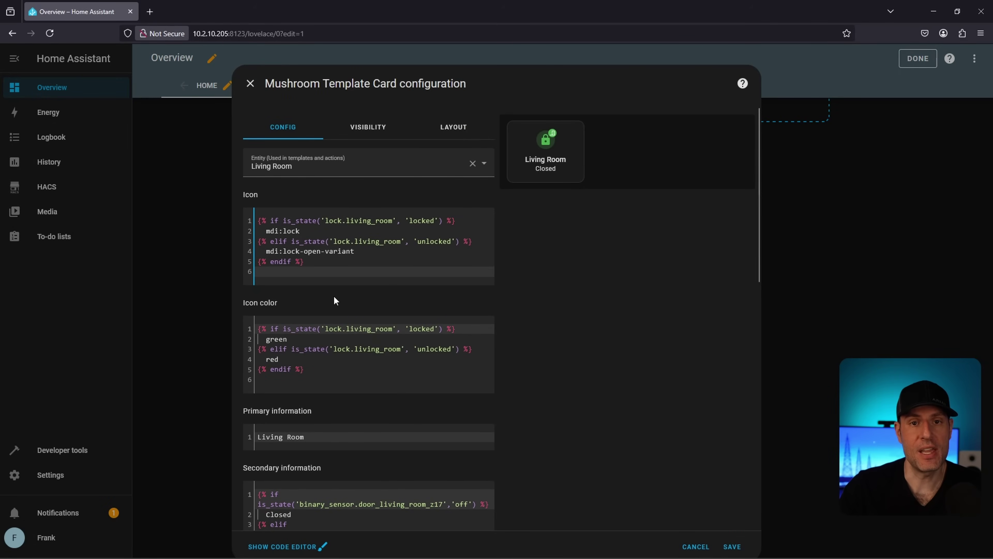
key("ctrl+plus")
key("ctrl+plus")
key("ctrl+plus")
key("ctrl+plus")
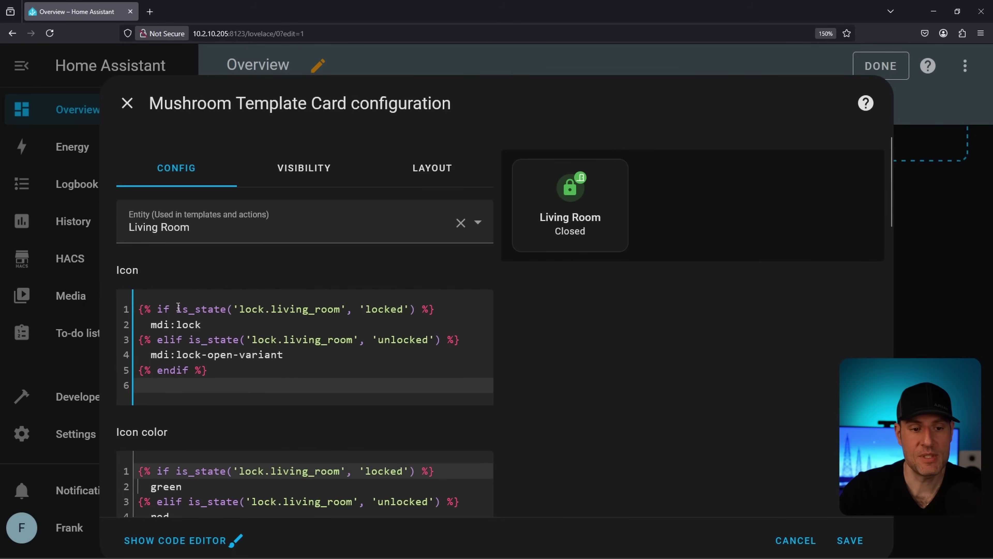
Examine the Icon template's first condition: the lock.living_room entity, its locked state and the mdi:lock icon
left_click_drag(178, 308, 239, 309)
left_click(330, 309)
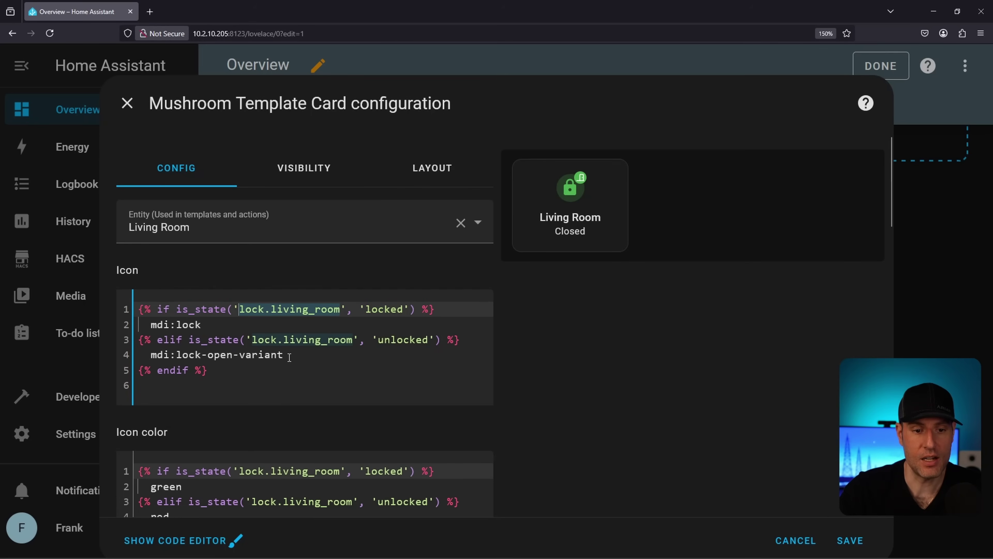
left_click_drag(403, 309, 366, 309)
mouse_move(209, 323)
left_mouse_down()
mouse_move(154, 324)
mouse_move(201, 324)
left_mouse_up()
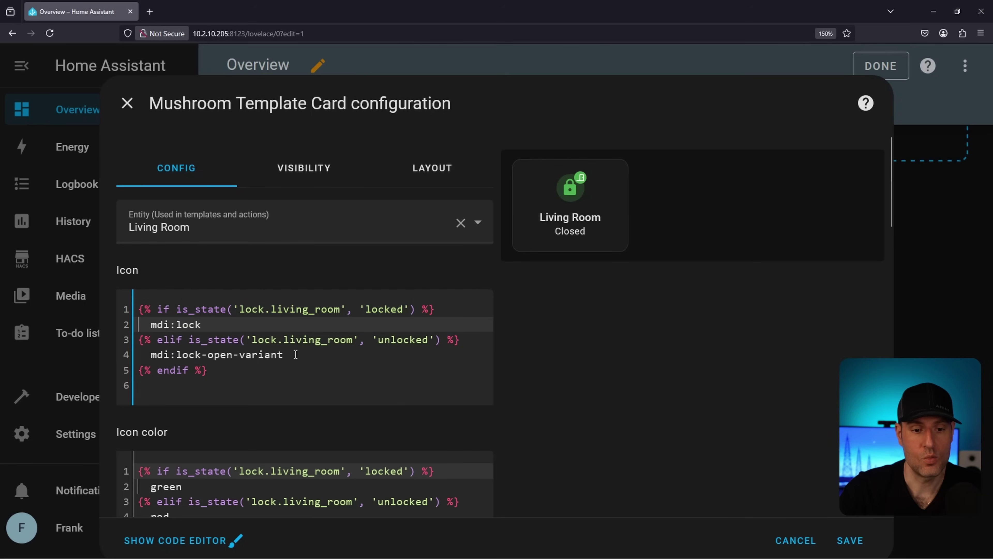
Try lock-open-variant as the icon for the locked state in the Icon template, and undo the replacement
left_click_drag(296, 354, 176, 355)
key("ctrl+c")
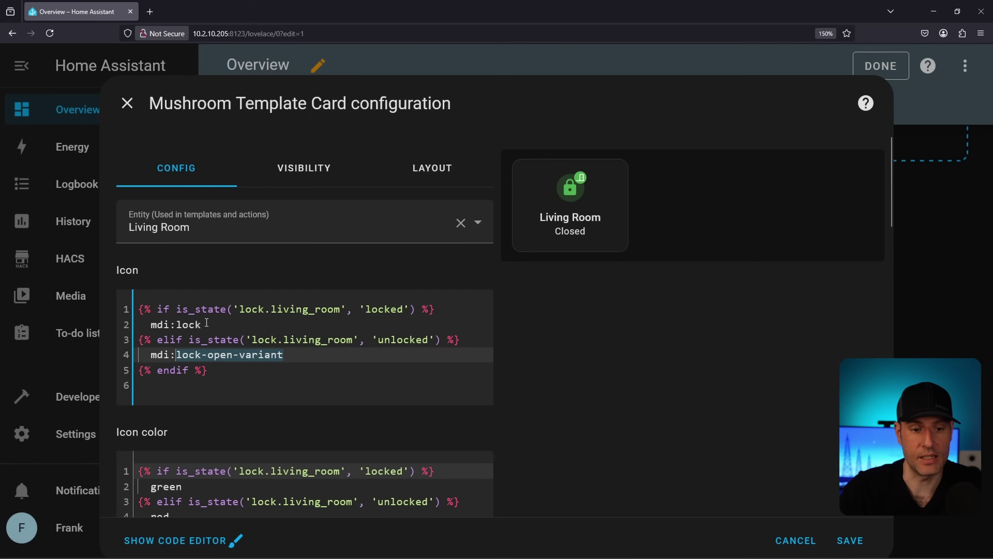
left_click_drag(206, 322, 176, 324)
key("ctrl+v")
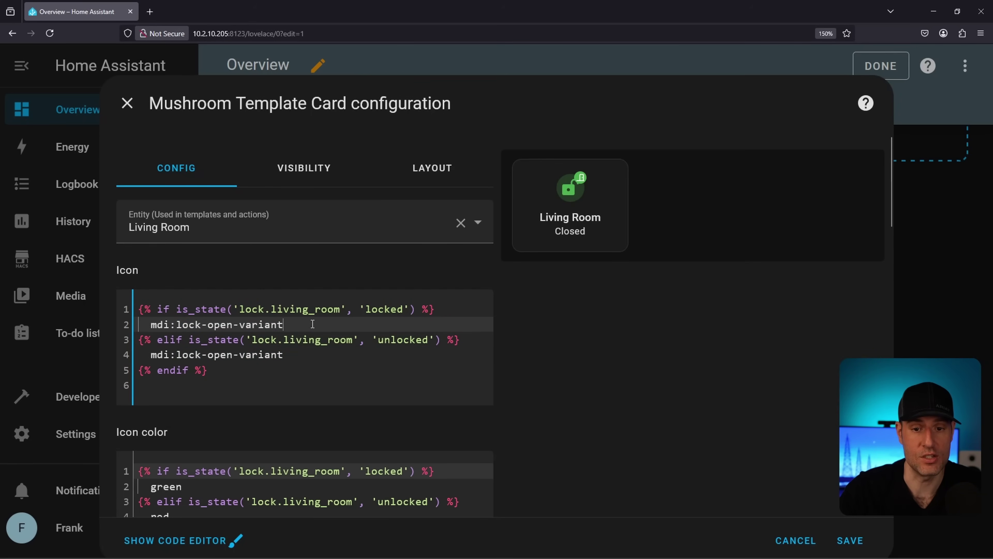
left_click(304, 357)
key("ctrl+z")
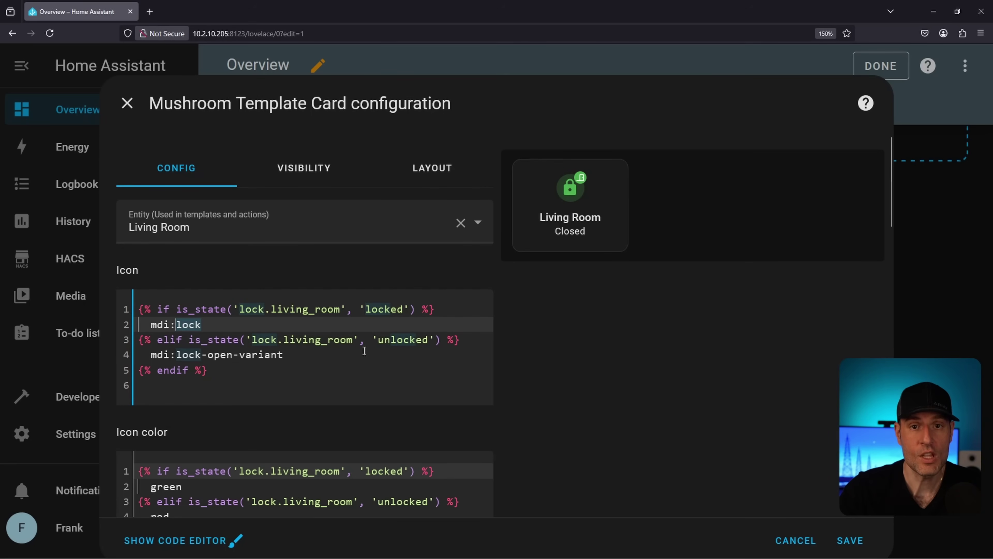
Examine the Icon color template's locked and unlocked conditions for lock.living_room and the color assigned to each
scroll(360, 349, "down", 4)
scroll(218, 341, "up", 2)
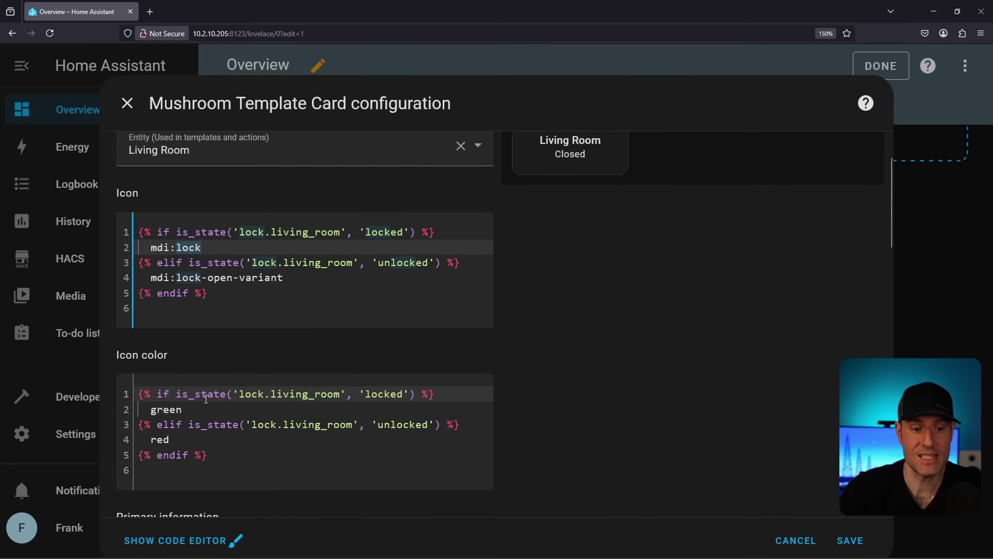
left_click(198, 408)
double_click(166, 409)
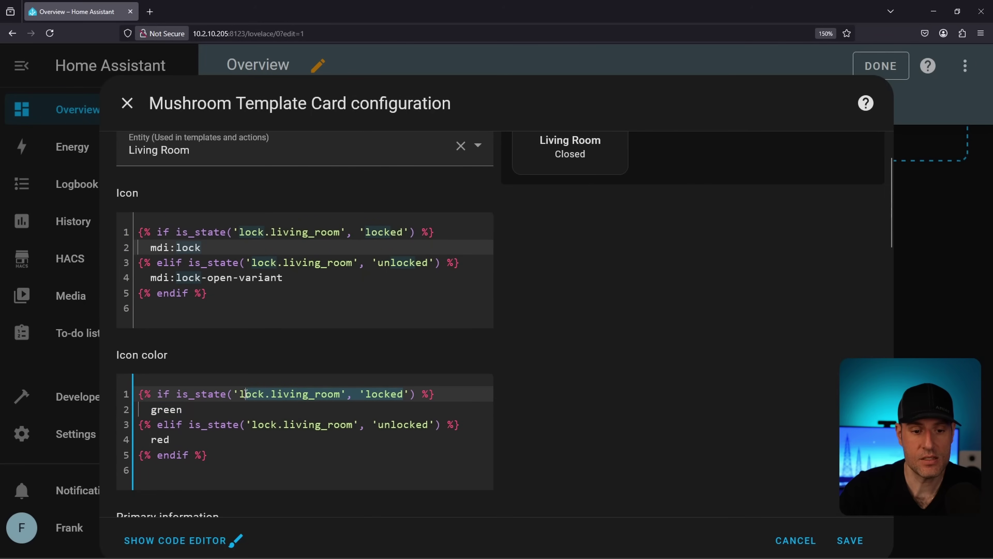
triple_click(153, 409)
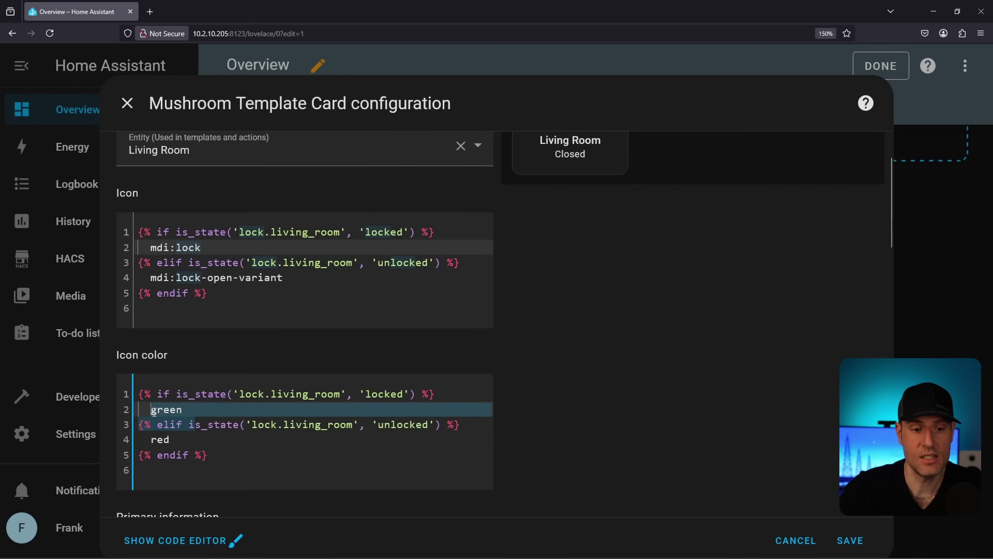
left_click(197, 426)
scroll(179, 451, "up", 2)
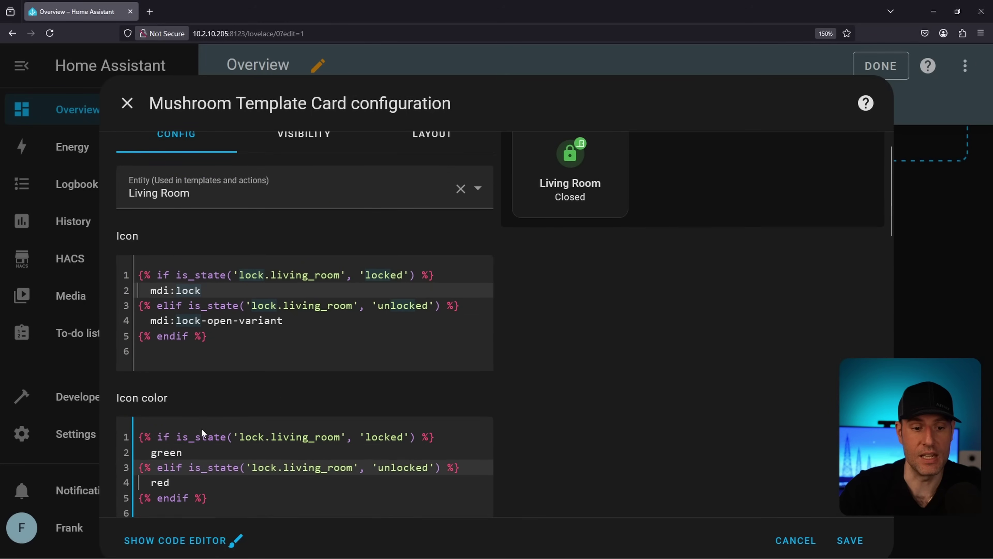
Try orange as the locked-state color in the Icon color template, and set it back to green
double_click(172, 486)
type("orange")
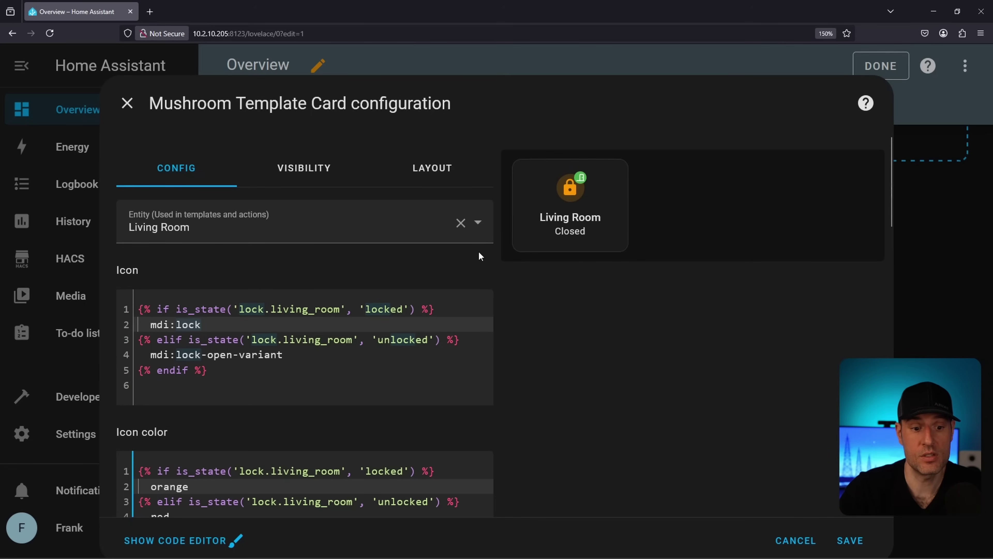
double_click(179, 487)
type("green")
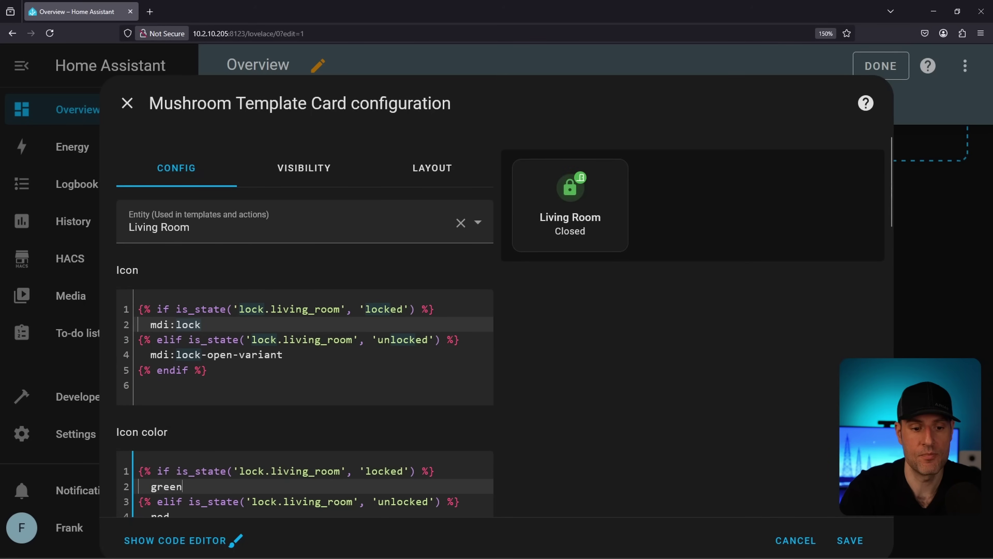
Examine the Secondary information template: the living room door sensor, its off and on states, and the Closed and Open texts
scroll(344, 366, "down", 10)
scroll(344, 364, "up", 2)
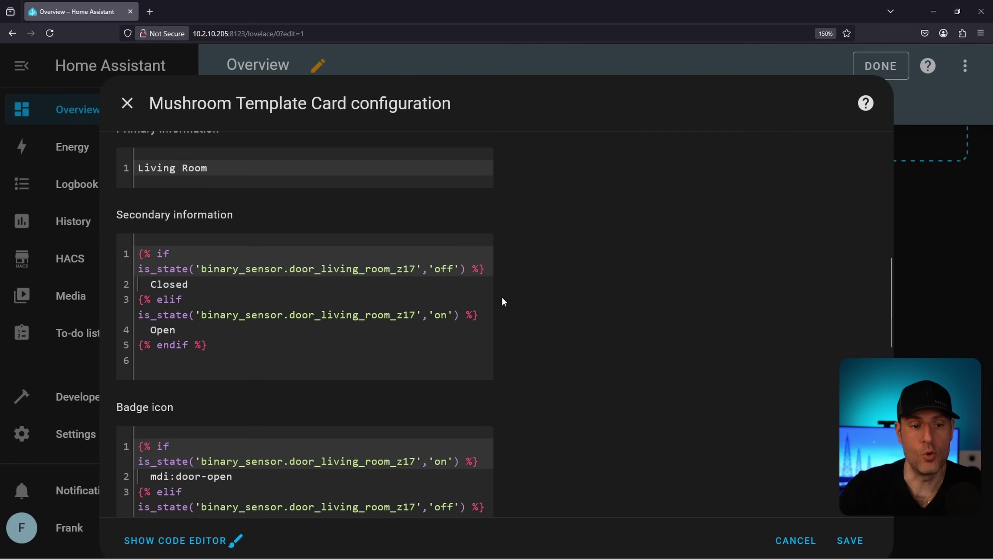
scroll(527, 312, "up", 8)
scroll(556, 317, "down", 2)
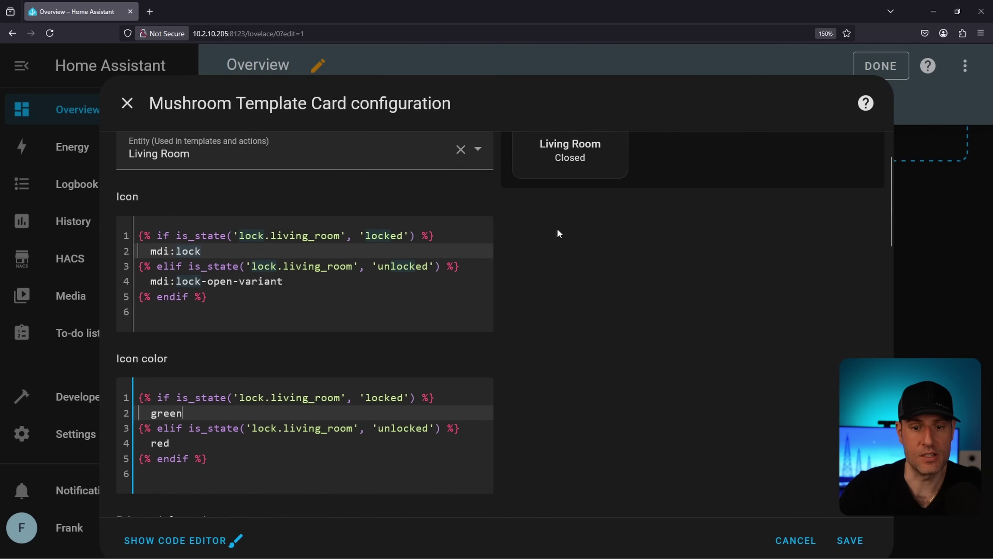
scroll(557, 233, "up", 2)
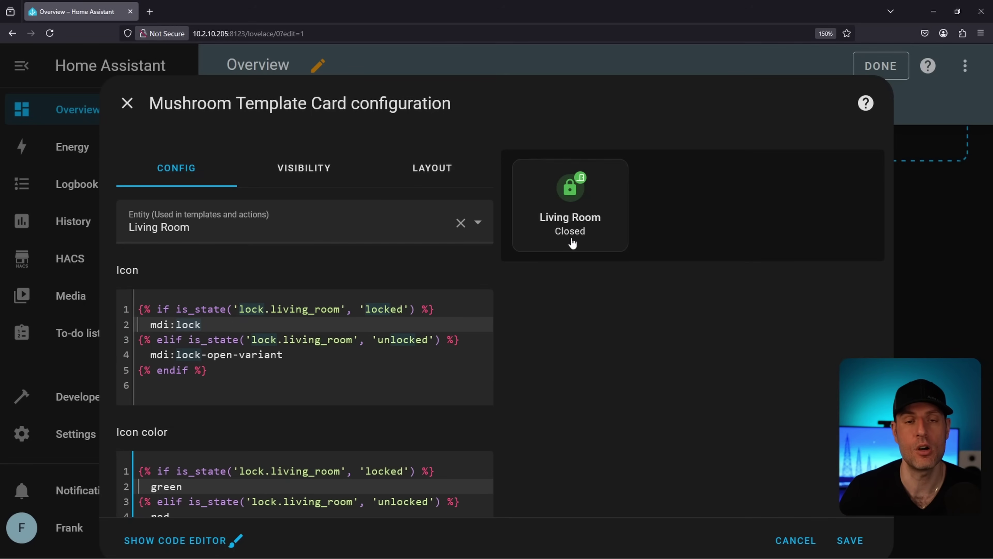
scroll(386, 284, "down", 10)
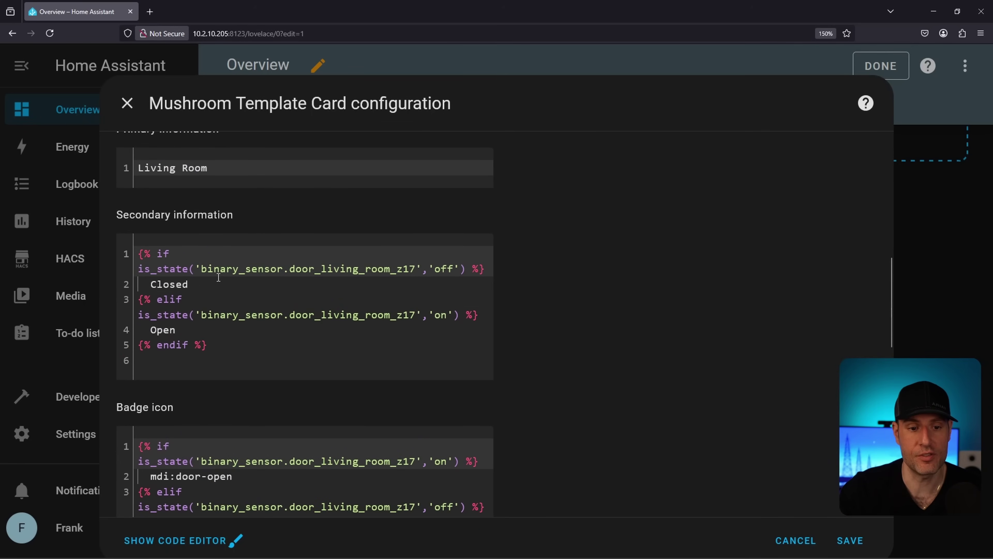
left_click_drag(200, 266, 417, 267)
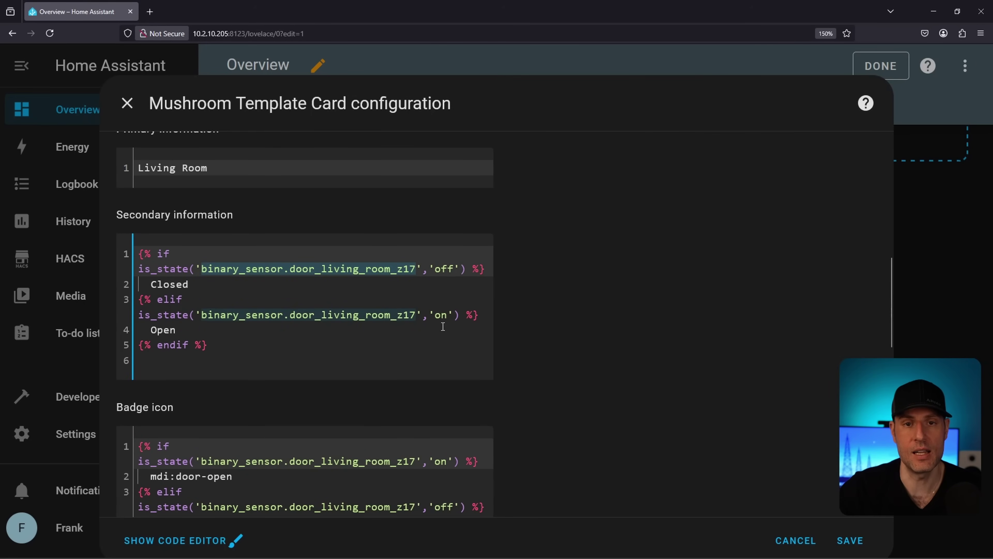
left_click_drag(435, 270, 454, 270)
left_click_drag(190, 284, 151, 284)
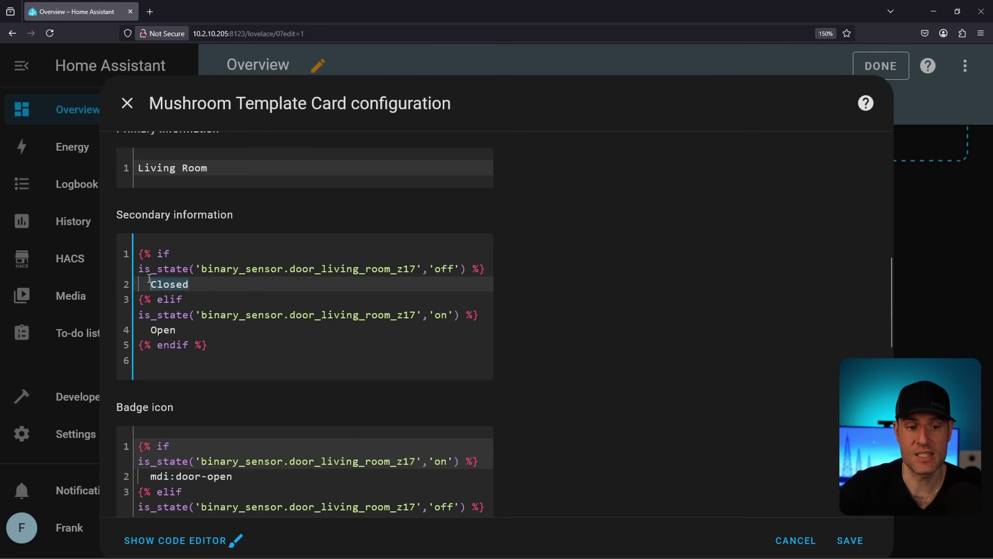
left_click_drag(445, 315, 434, 314)
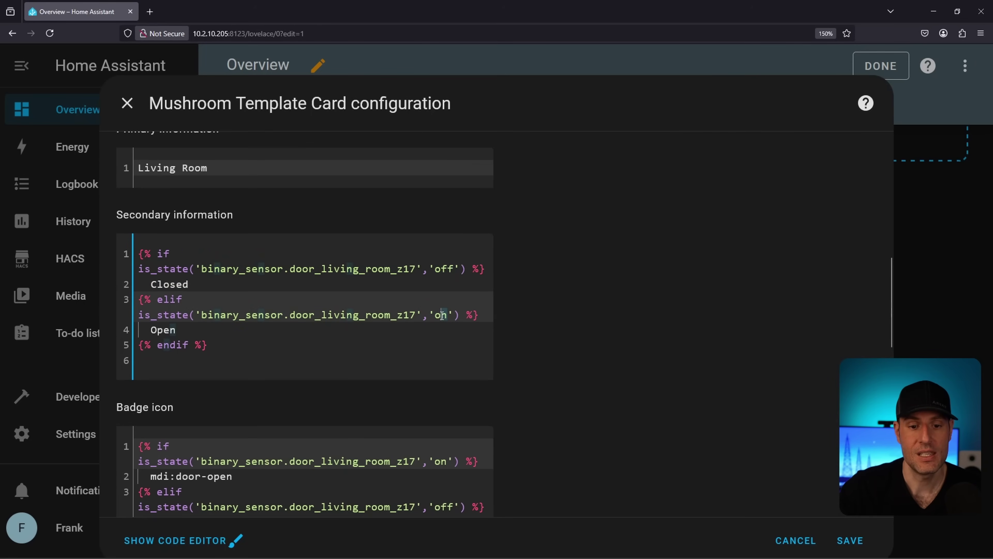
left_click_drag(177, 330, 150, 330)
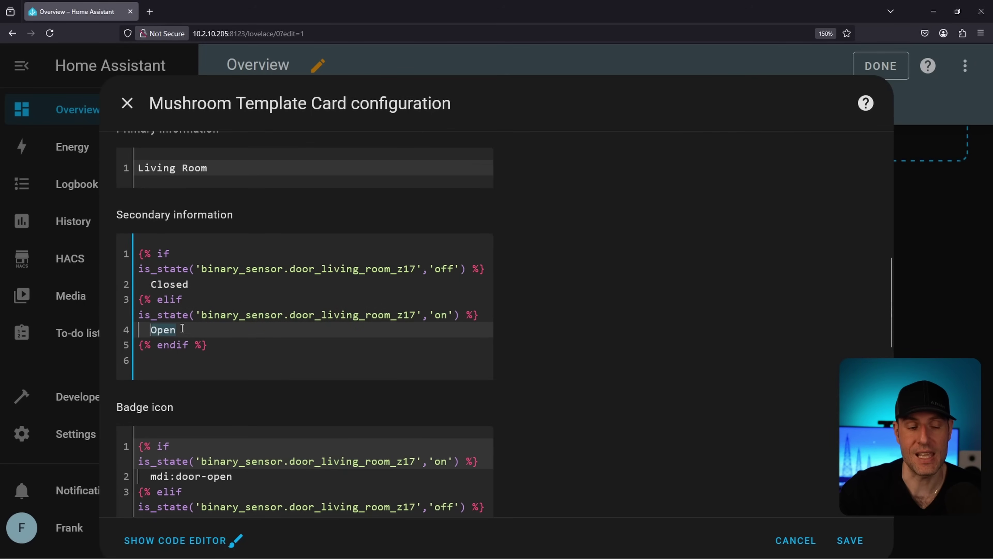
left_click(195, 325)
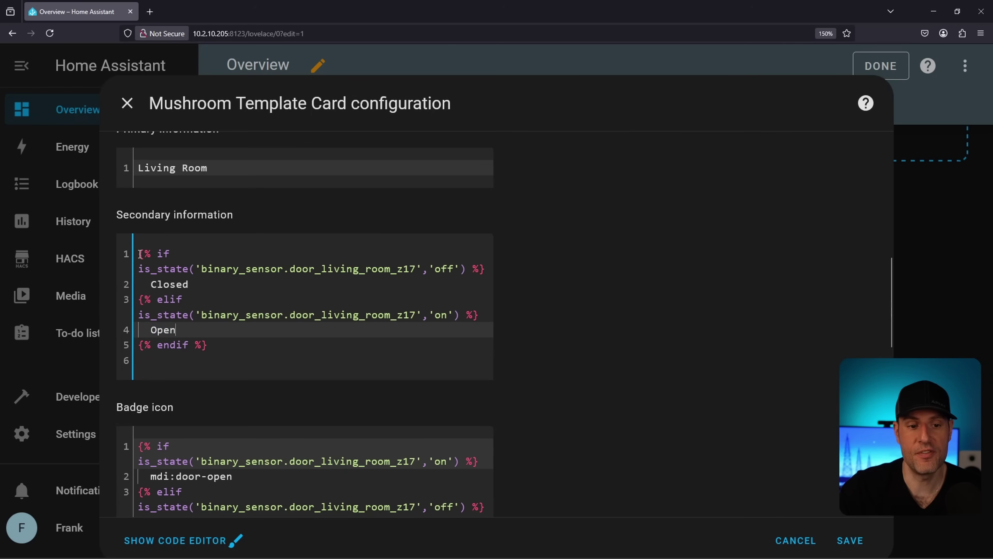
Review the if, elif and endif statements that structure the Secondary information template
left_click_drag(139, 253, 178, 255)
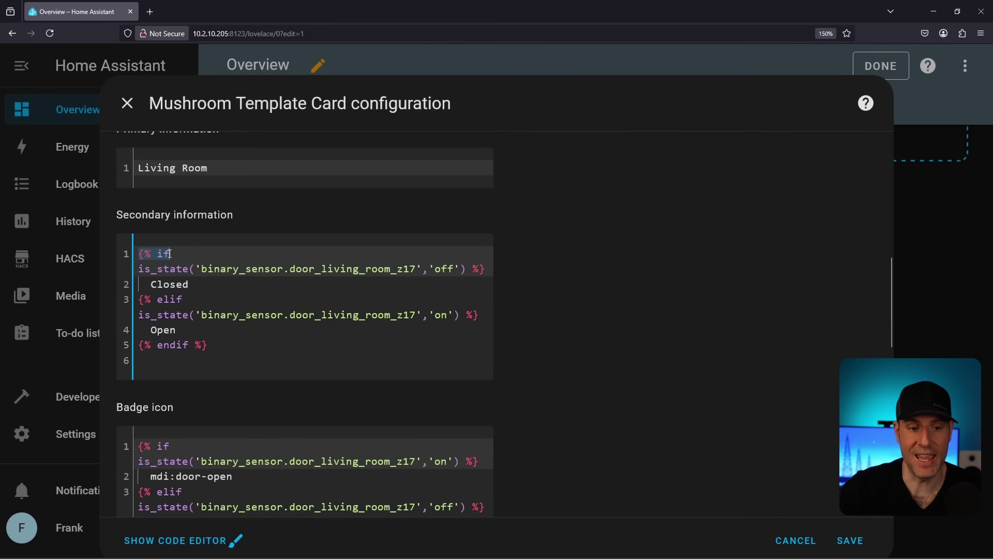
left_click_drag(183, 300, 146, 307)
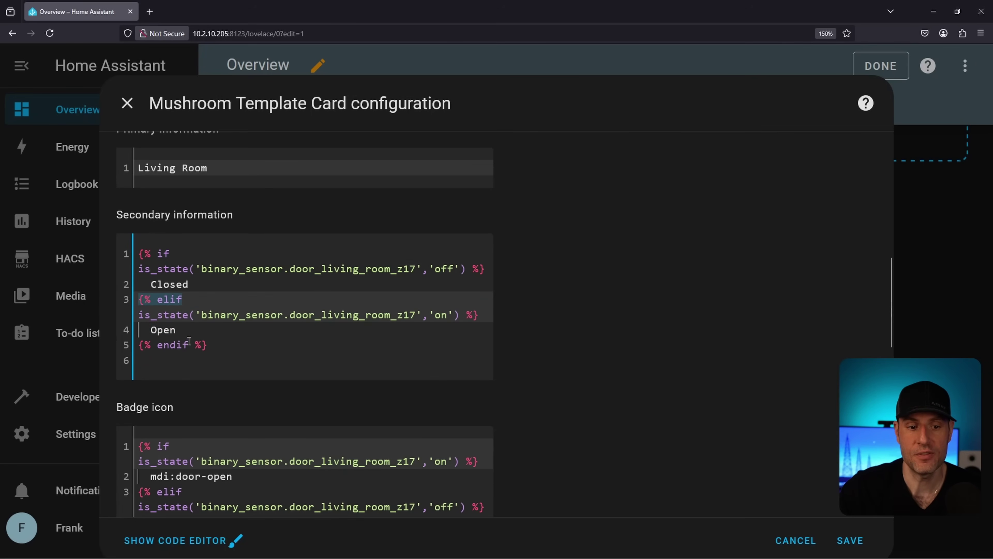
left_click_drag(189, 345, 137, 345)
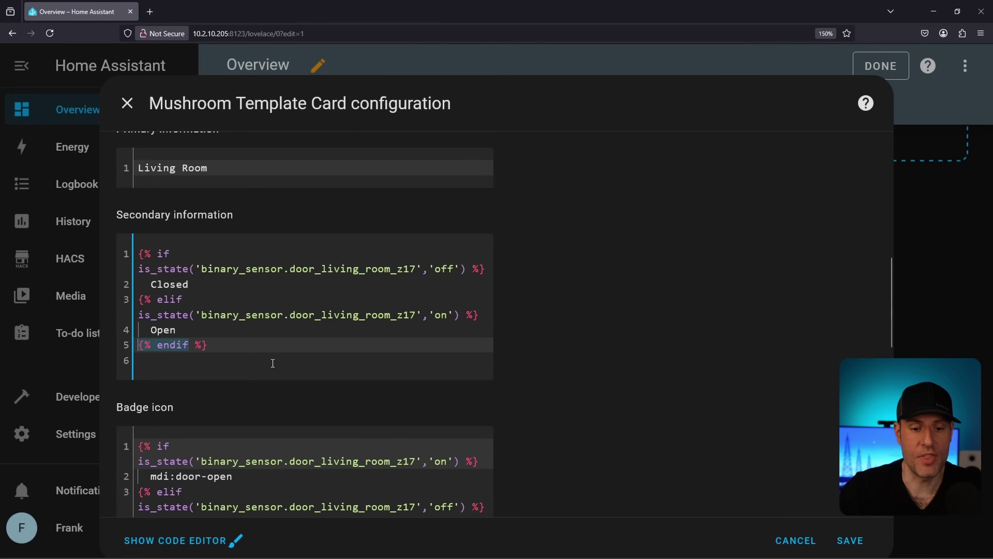
Examine the Badge icon and Badge color templates for the living room door's on and off states, and compare with the card preview
scroll(303, 420, "down", 2)
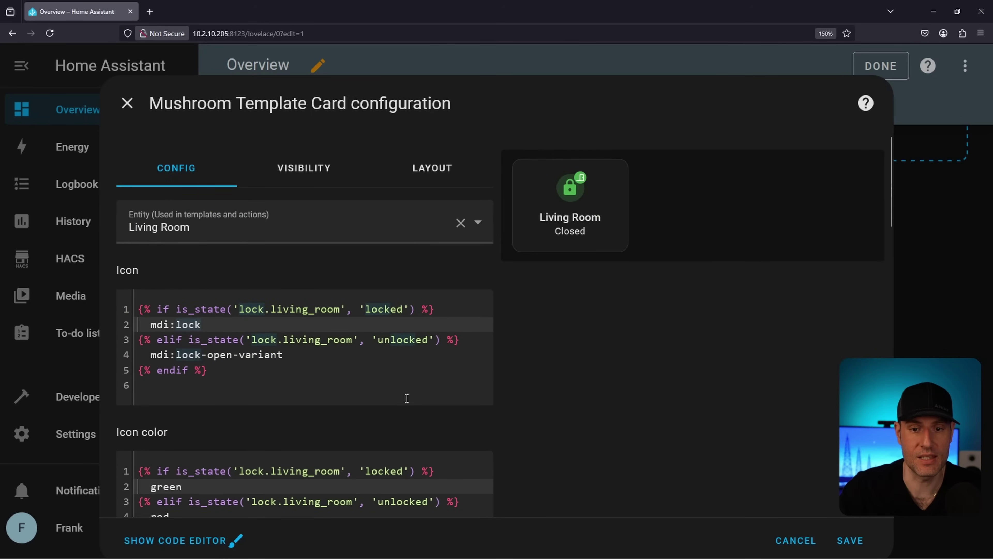
scroll(551, 237, "down", 1)
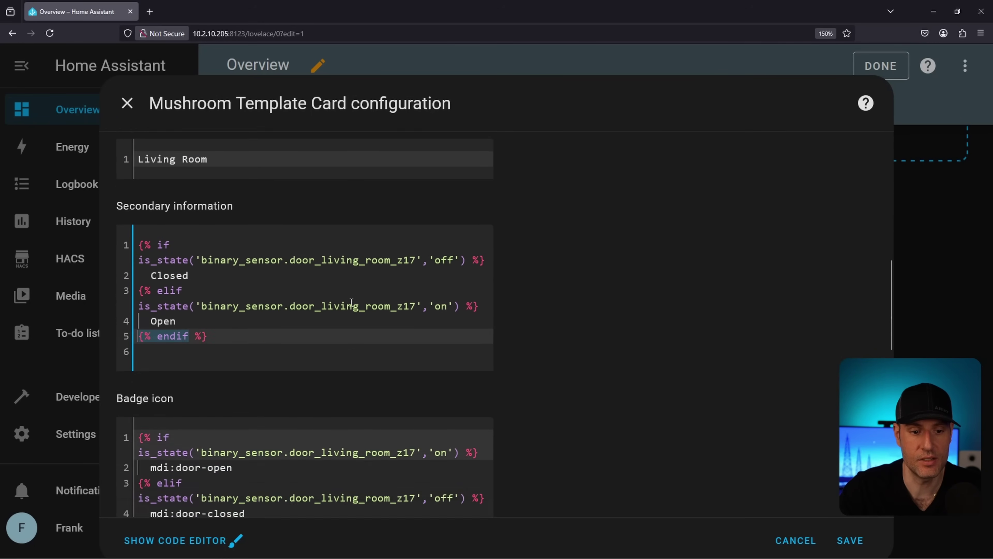
scroll(210, 238, "down", 5)
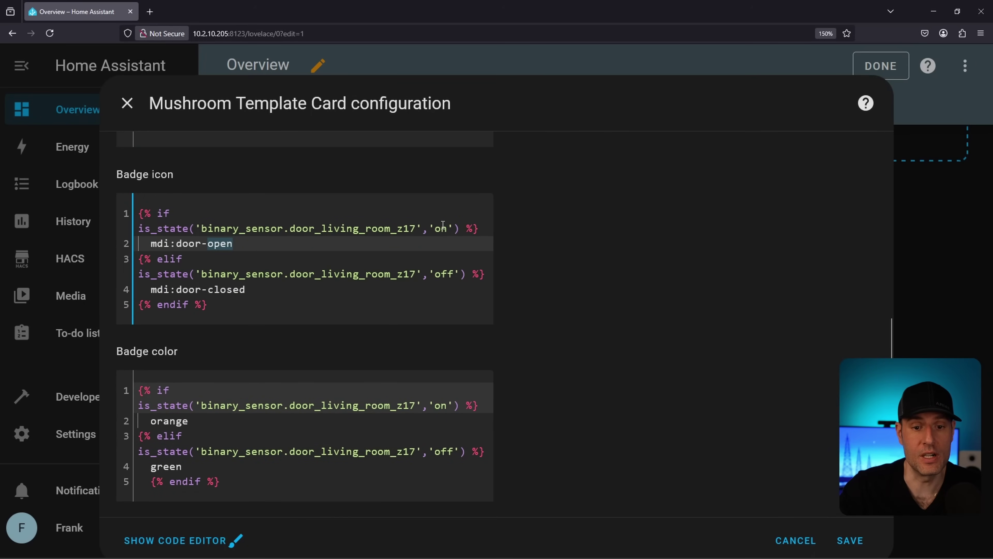
left_click_drag(245, 290, 207, 289)
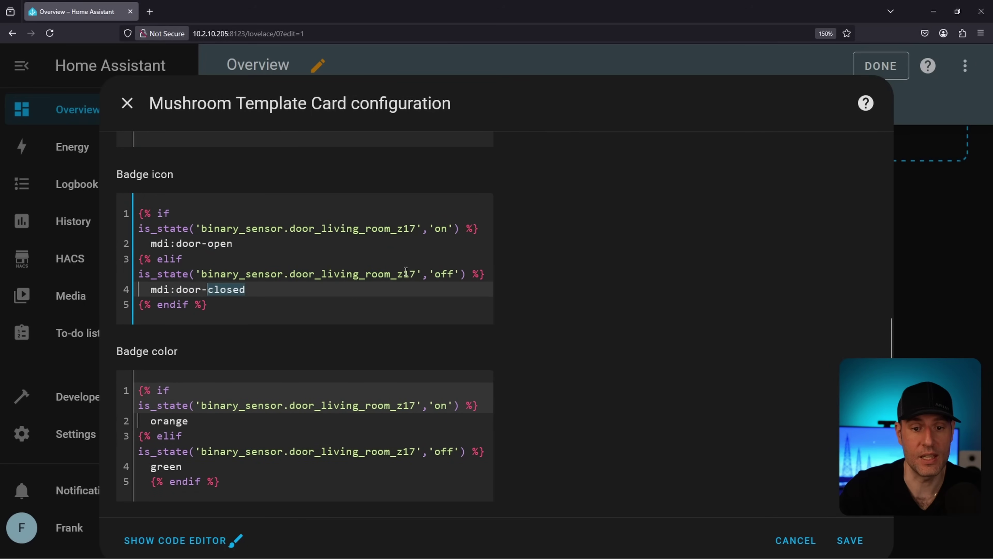
double_click(450, 273)
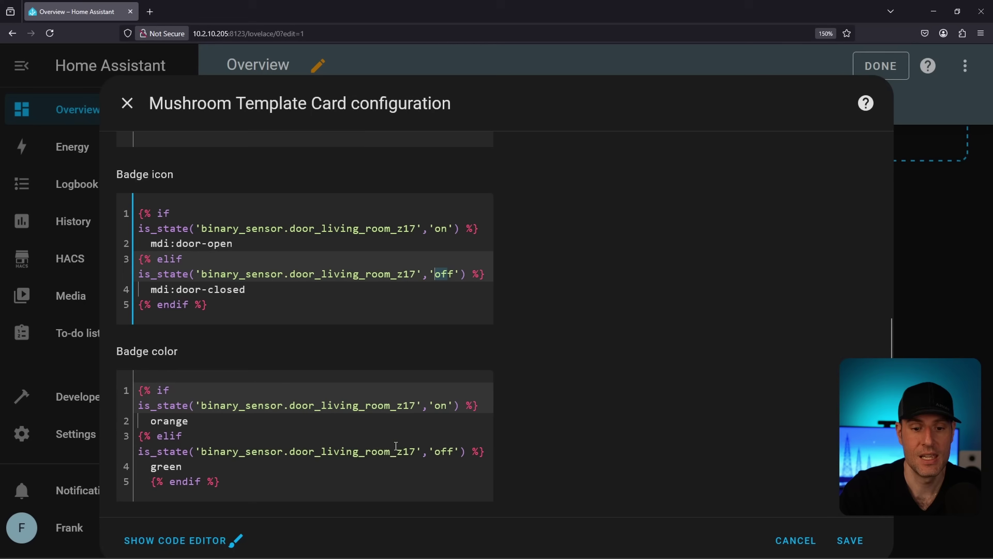
double_click(197, 422)
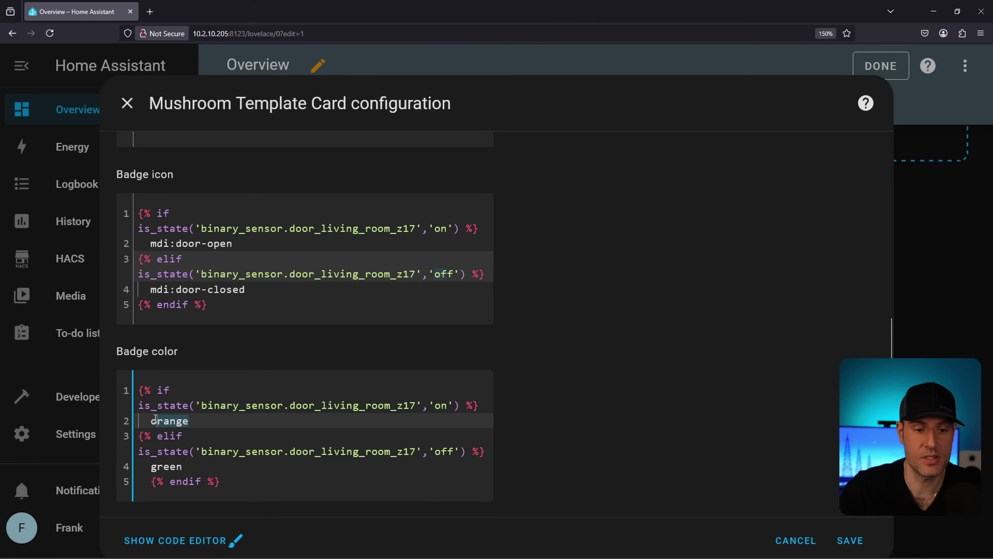
double_click(158, 467)
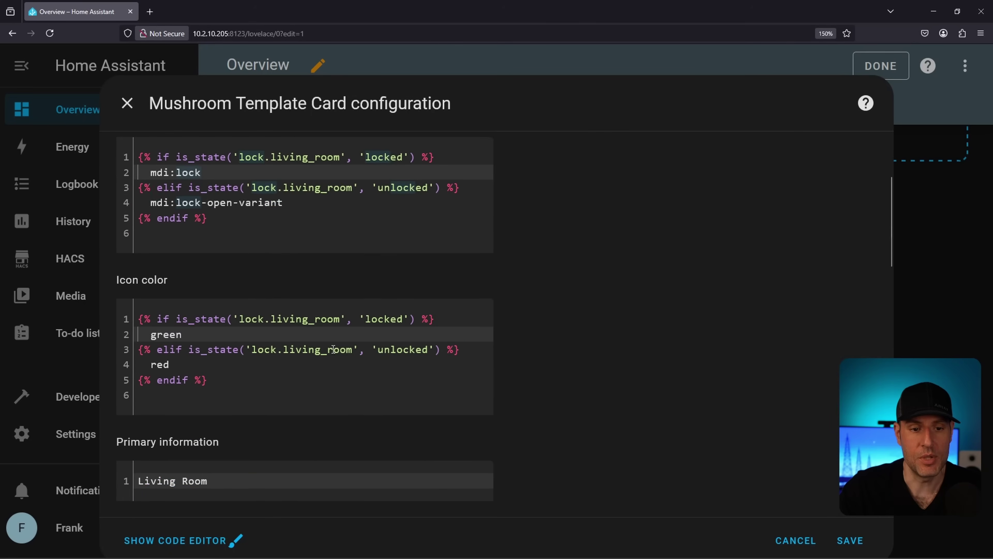
scroll(568, 212, "up", 3)
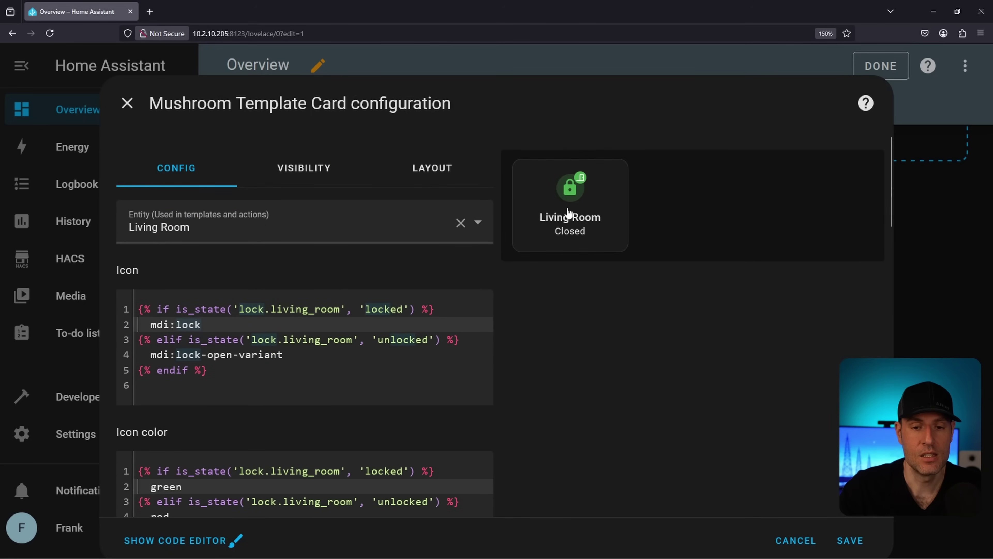
Discard the Living Room card's configuration and open the Front door card's configuration at its Icon color template
left_click(780, 541)
left_click(287, 489)
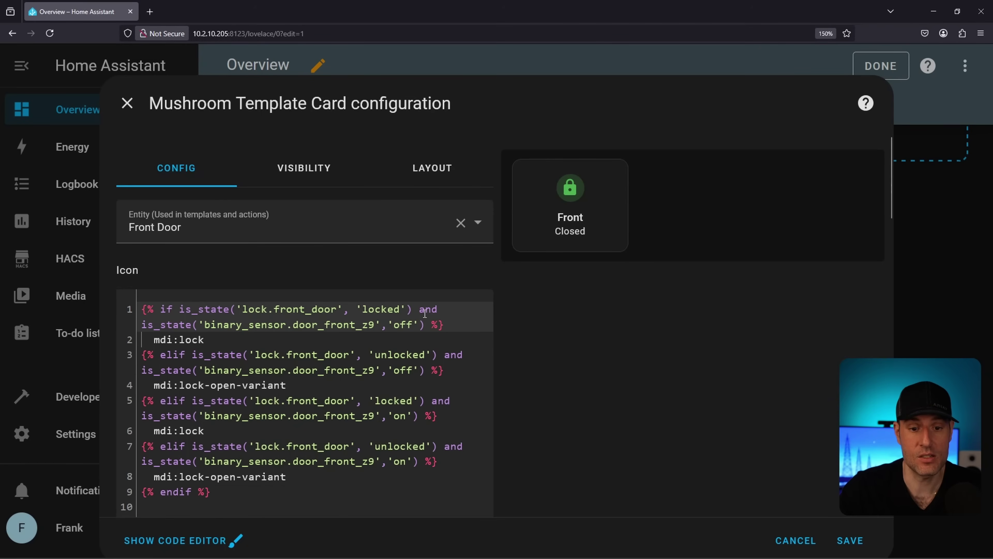
scroll(551, 337, "down", 5)
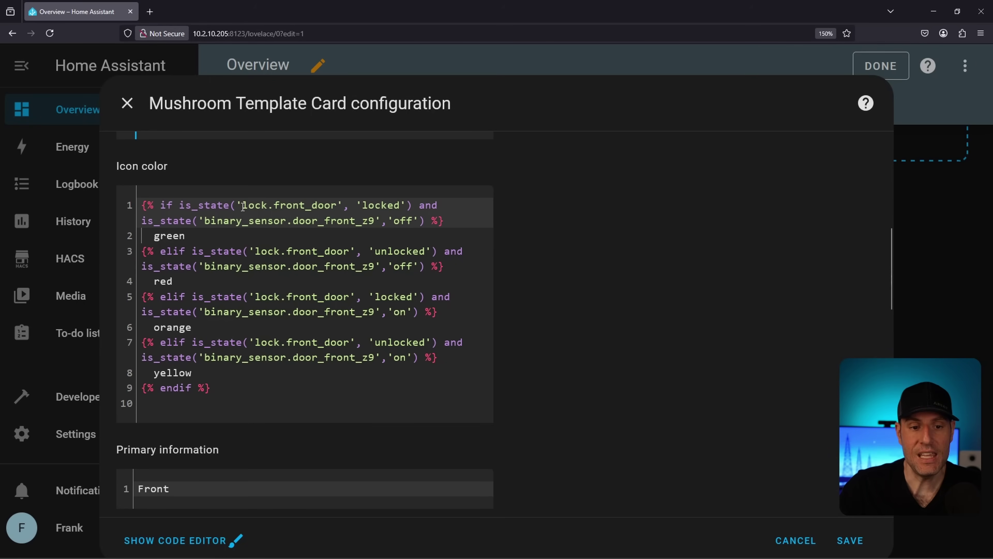
Examine the Icon color conditions that combine the front door lock's locked and unlocked states with the door sensor's off state
left_click_drag(242, 205, 400, 205)
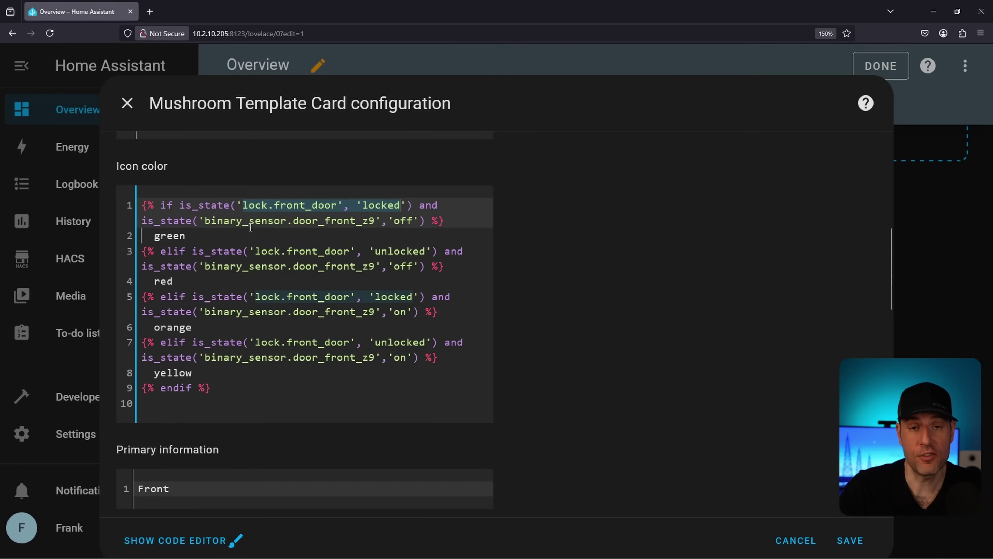
left_click_drag(202, 237, 155, 235)
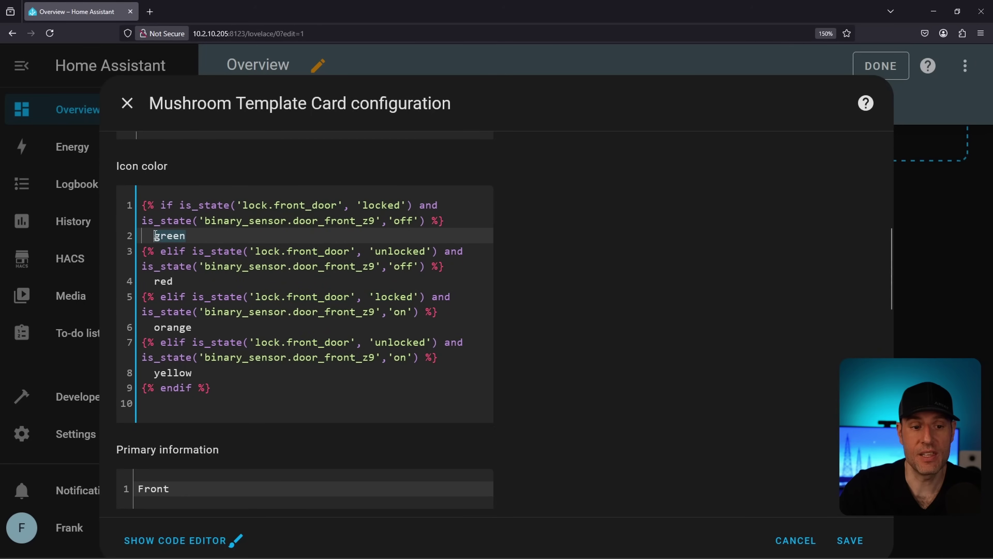
left_click(288, 255)
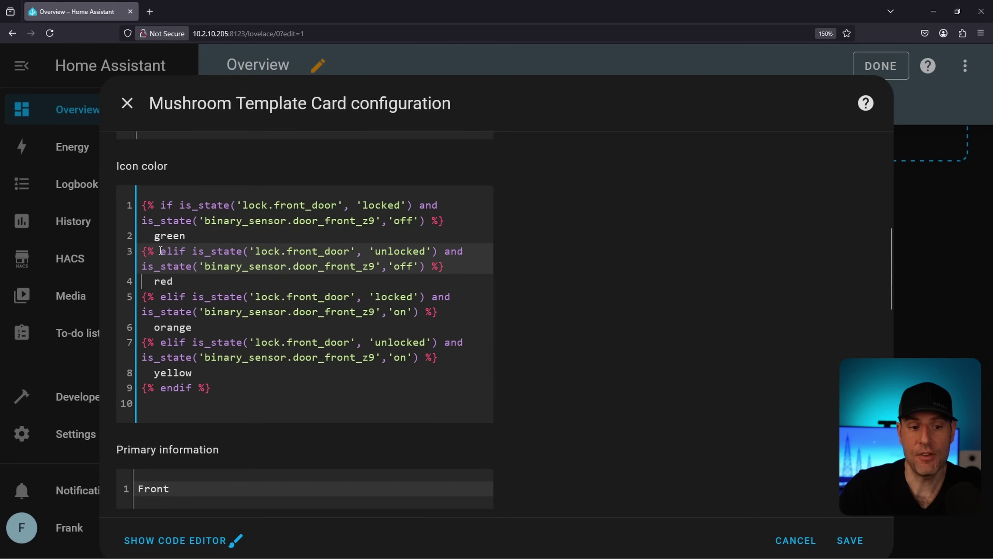
left_click_drag(381, 245, 397, 265)
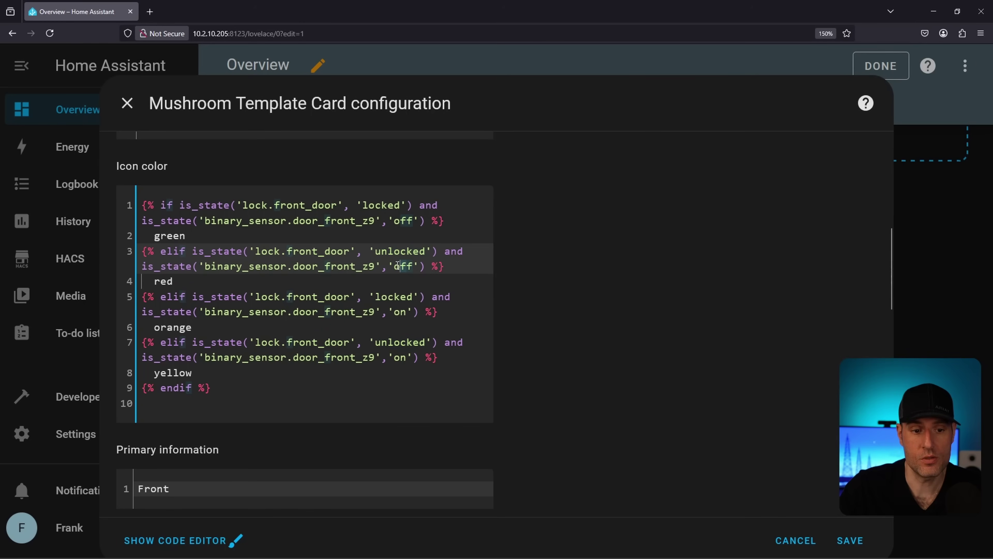
left_click_drag(192, 286, 154, 283)
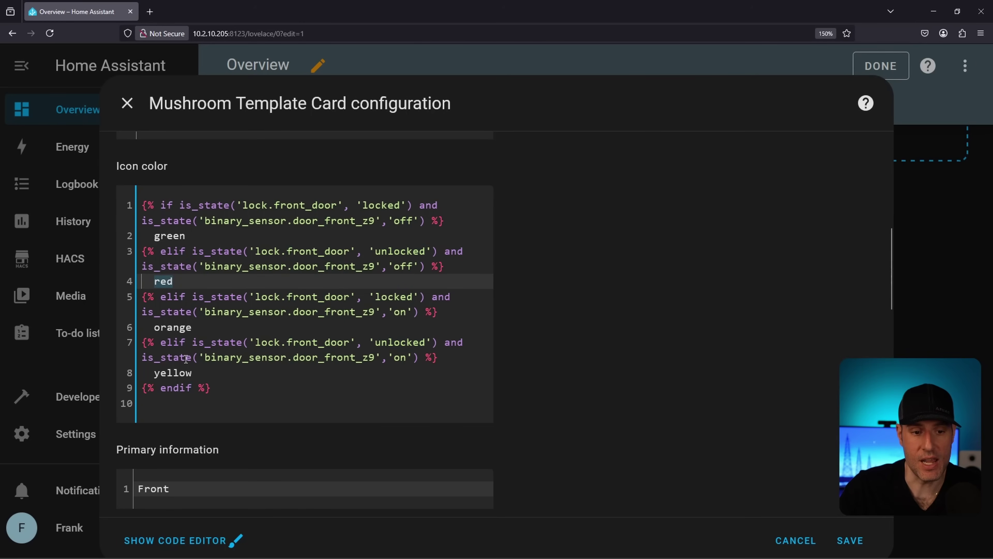
Examine the Icon color conditions for the front door sensor's on state, their assigned colors, and the and operator joining lock and sensor checks
left_click_drag(376, 297, 295, 316)
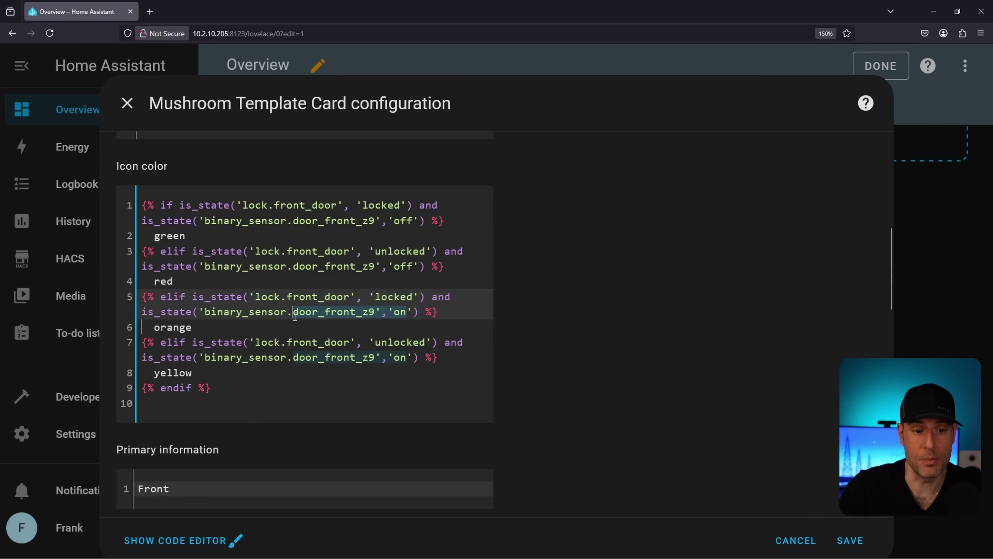
left_click_drag(198, 332, 154, 329)
left_click(214, 327)
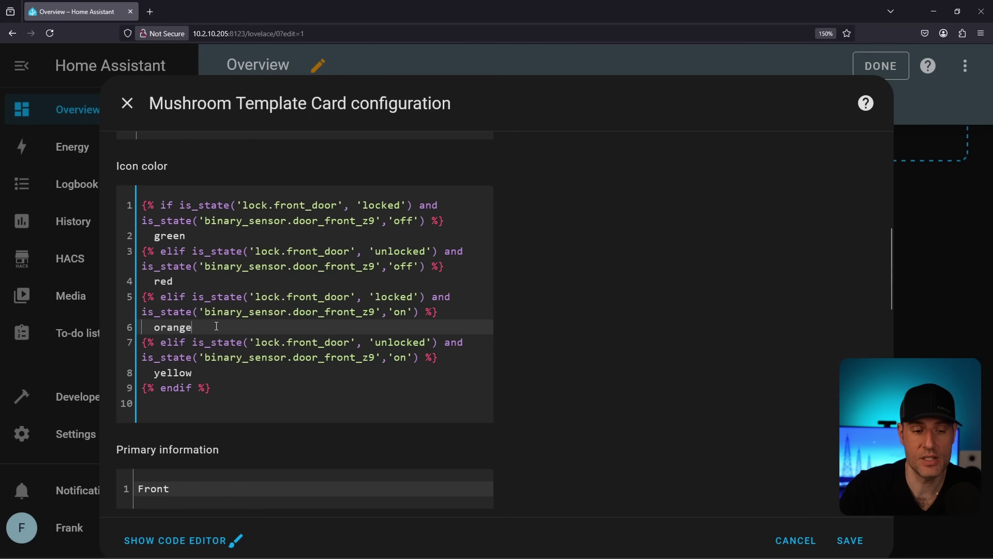
double_click(375, 342)
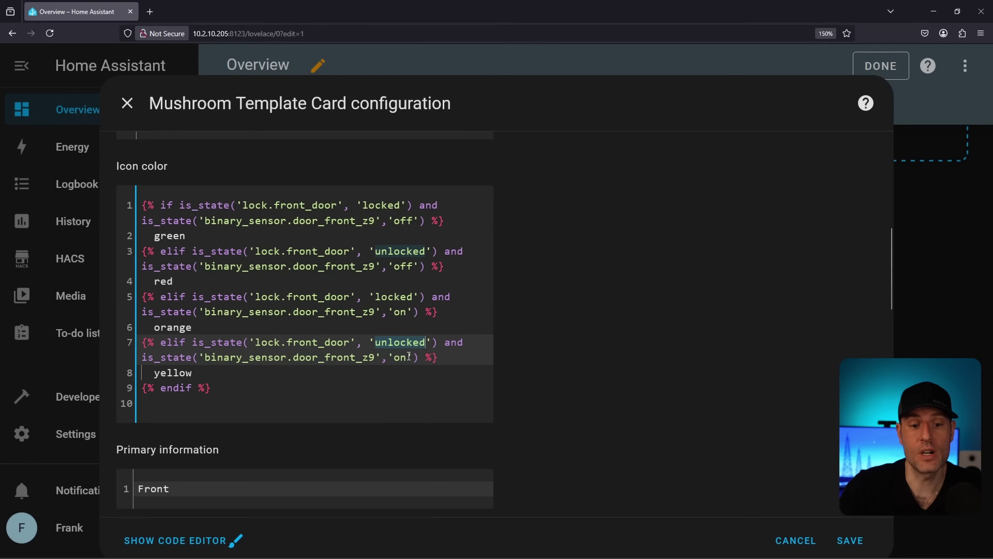
left_click_drag(408, 356, 393, 358)
double_click(201, 376)
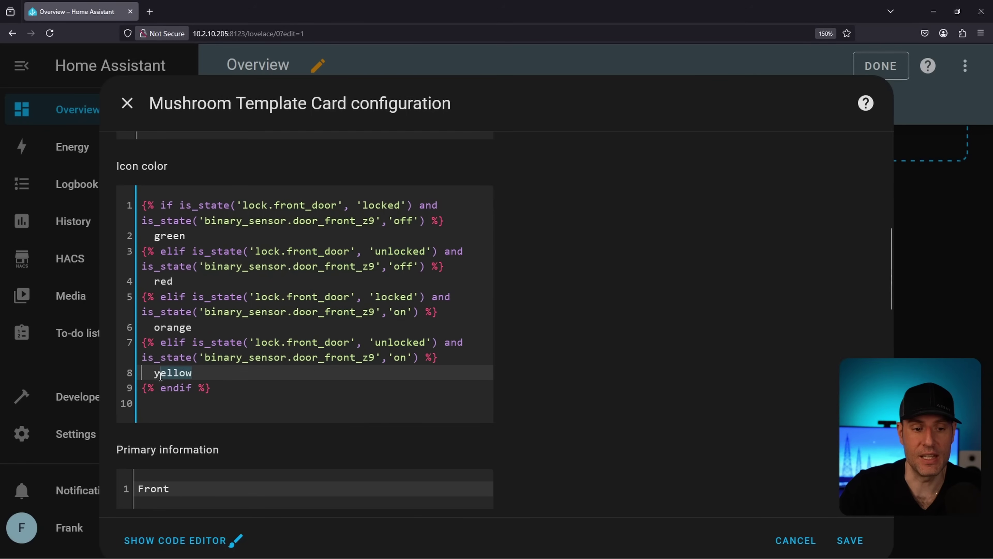
left_click(200, 376)
left_click_drag(441, 205, 421, 206)
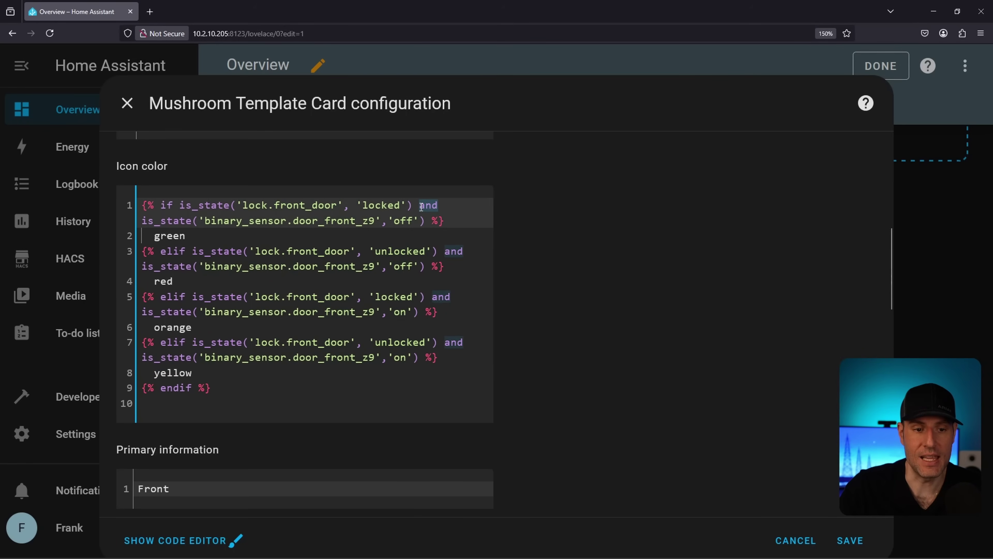